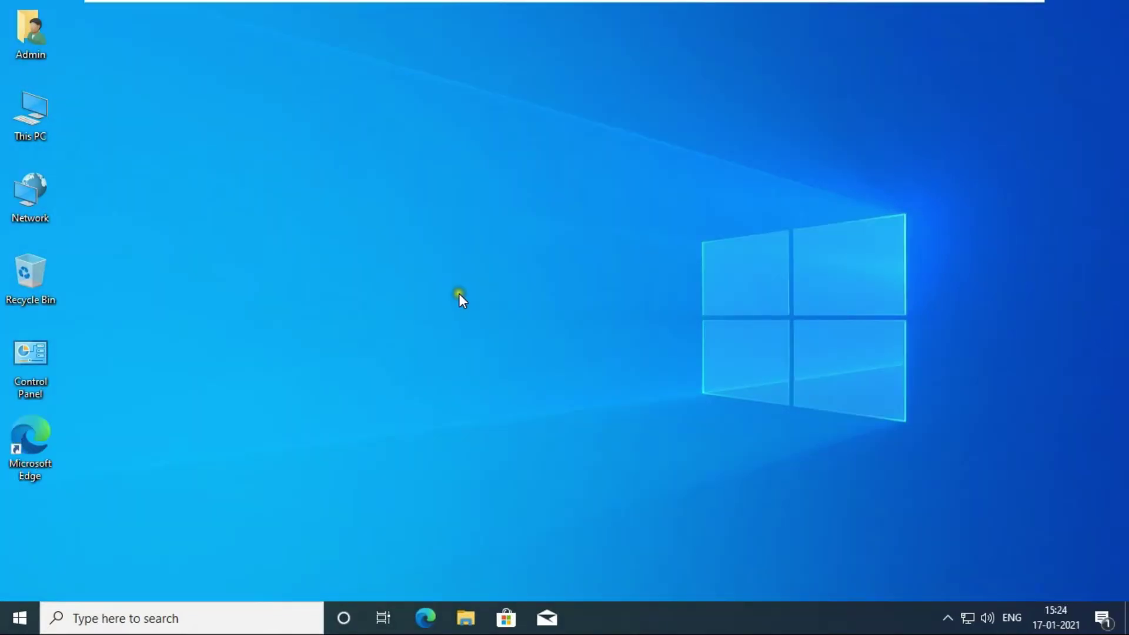
# - Create a folder named Data on New Volume (E:) and go into it
pyautogui.doubleClick(30, 117)
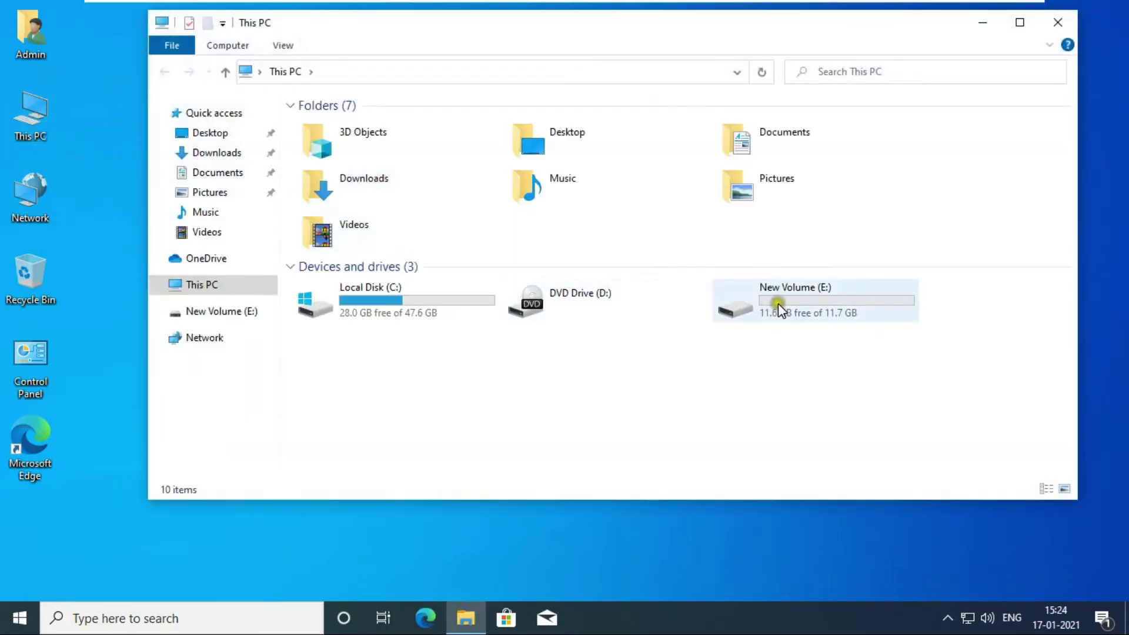
pyautogui.click(793, 307)
pyautogui.doubleClick(796, 295)
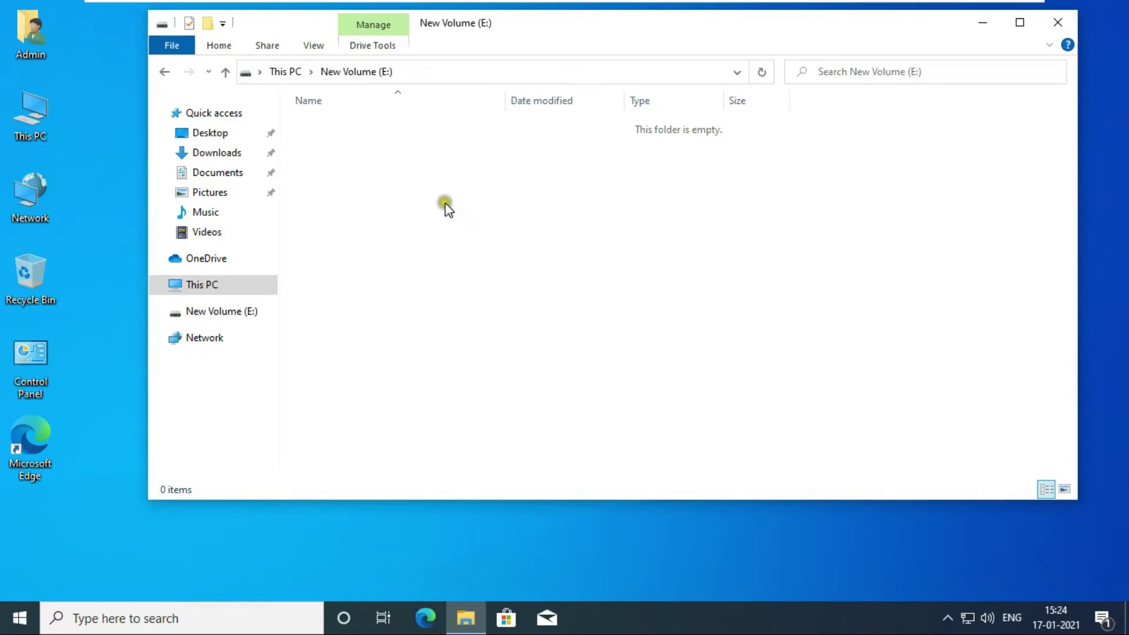
pyautogui.rightClick(422, 183)
pyautogui.moveTo(495, 360)
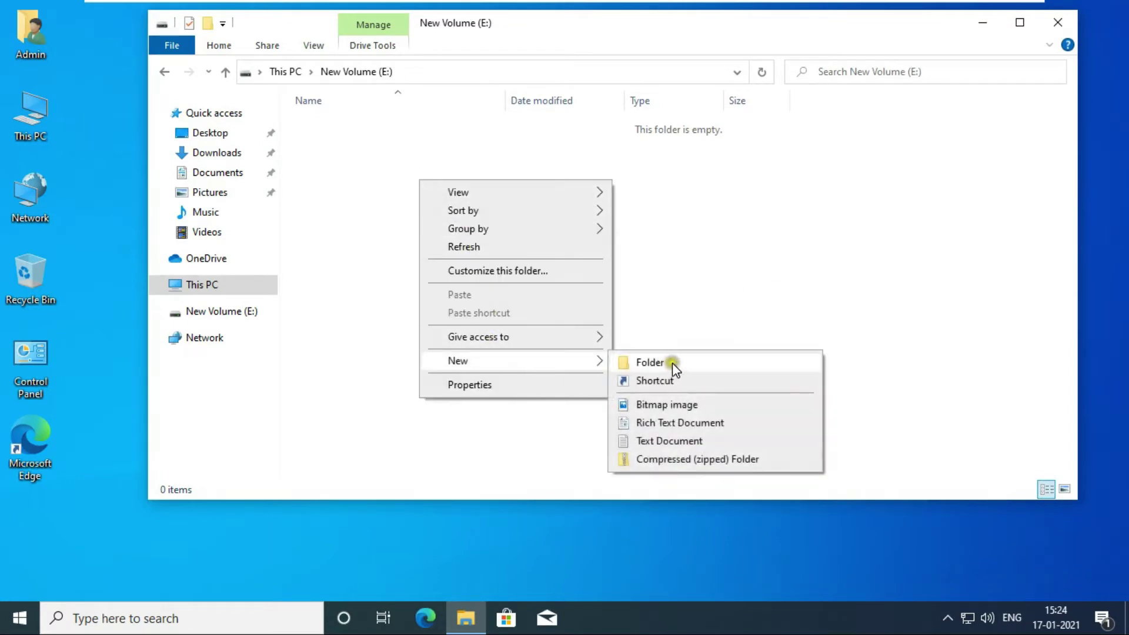
pyautogui.click(672, 364)
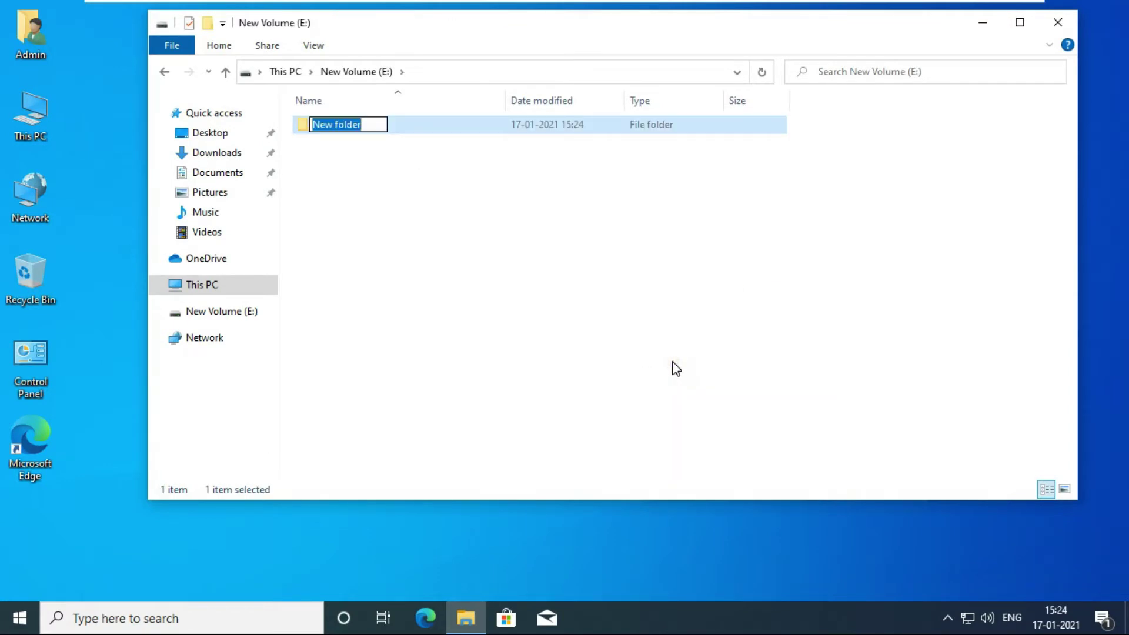
pyautogui.write('Data')
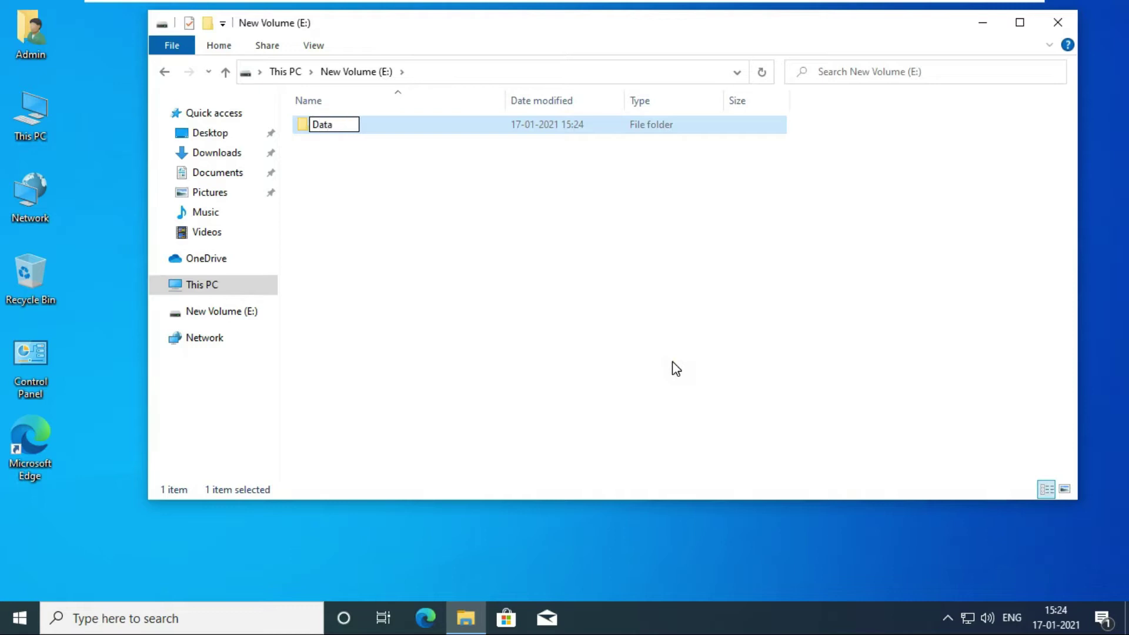
pyautogui.click(667, 366)
pyautogui.doubleClick(308, 130)
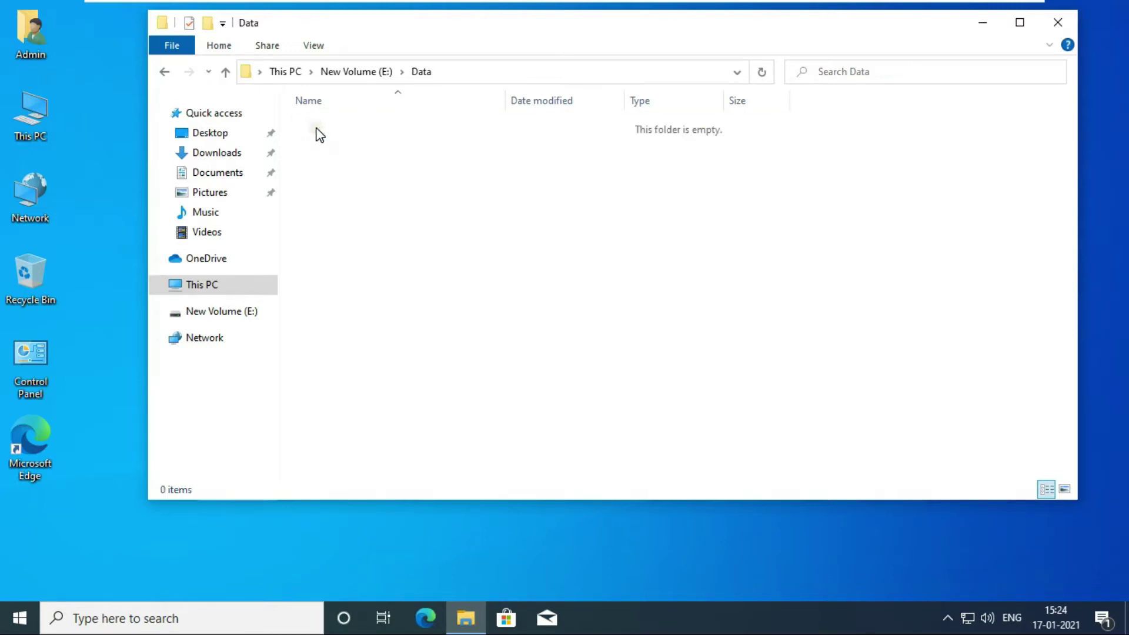
# - Inside Data, create text document 1, rich text document 2 and zipped folder 3
pyautogui.rightClick(329, 161)
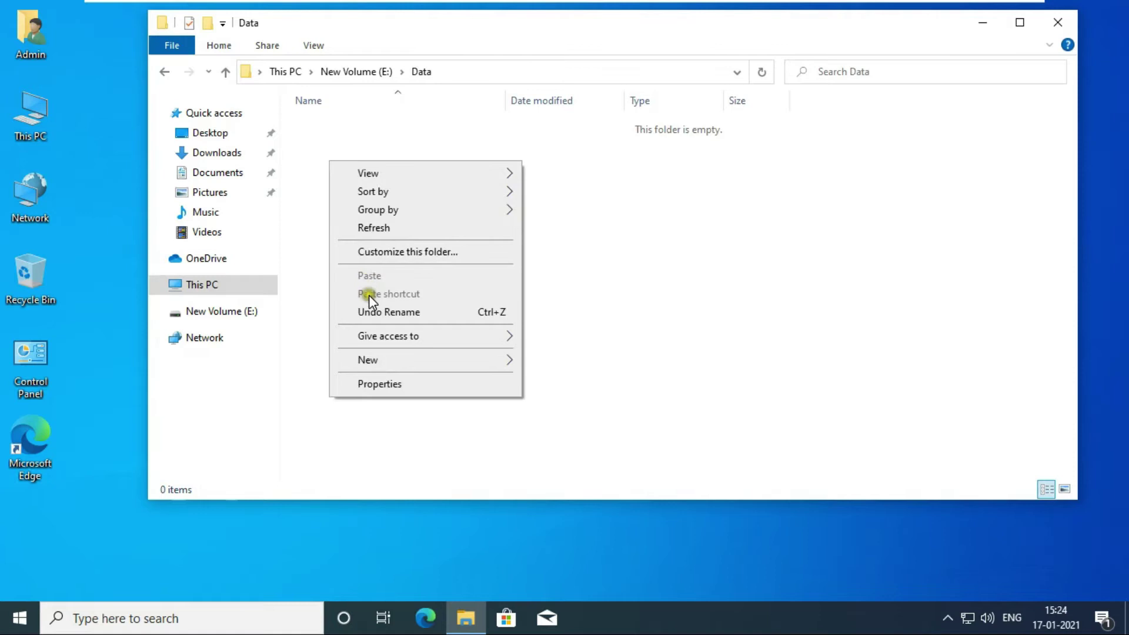
pyautogui.moveTo(368, 359)
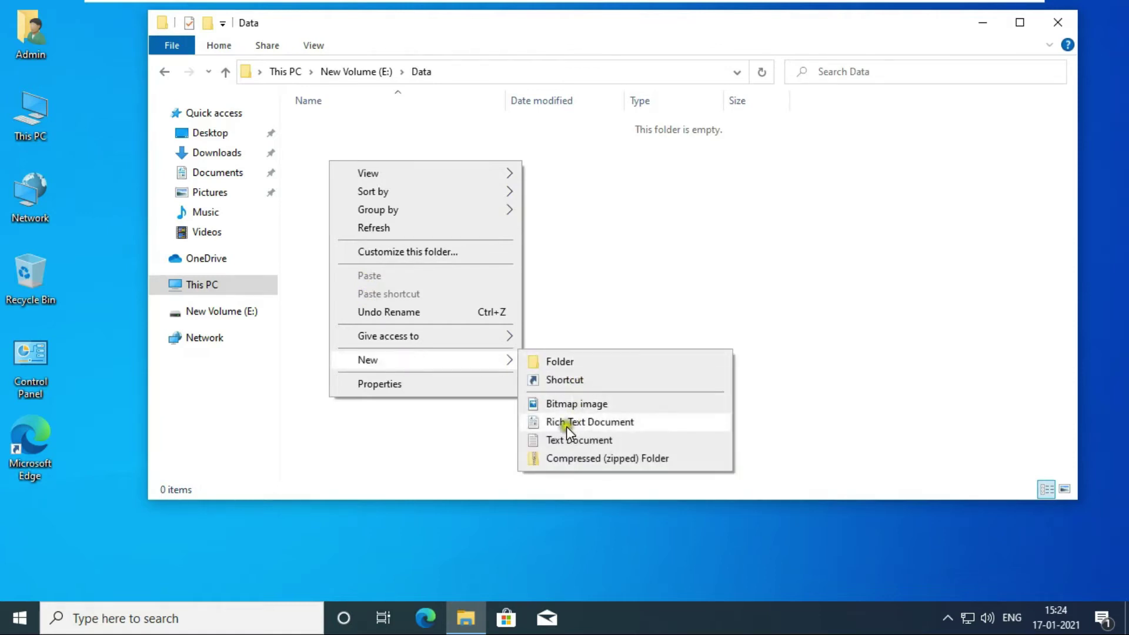
pyautogui.click(563, 439)
pyautogui.write('1')
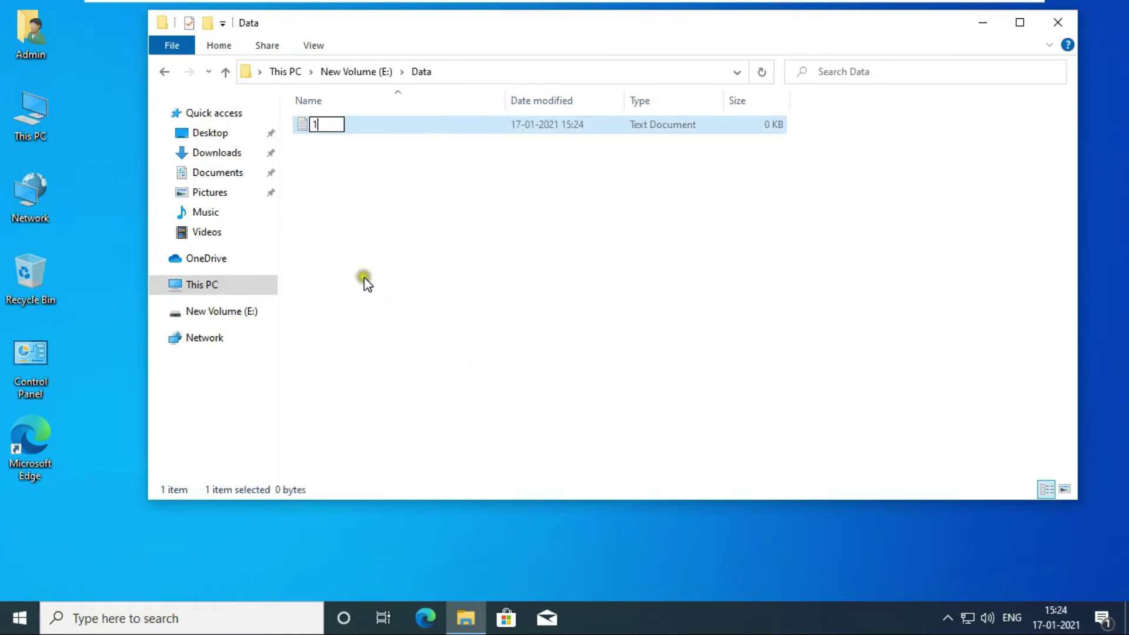
pyautogui.click(358, 226)
pyautogui.rightClick(356, 224)
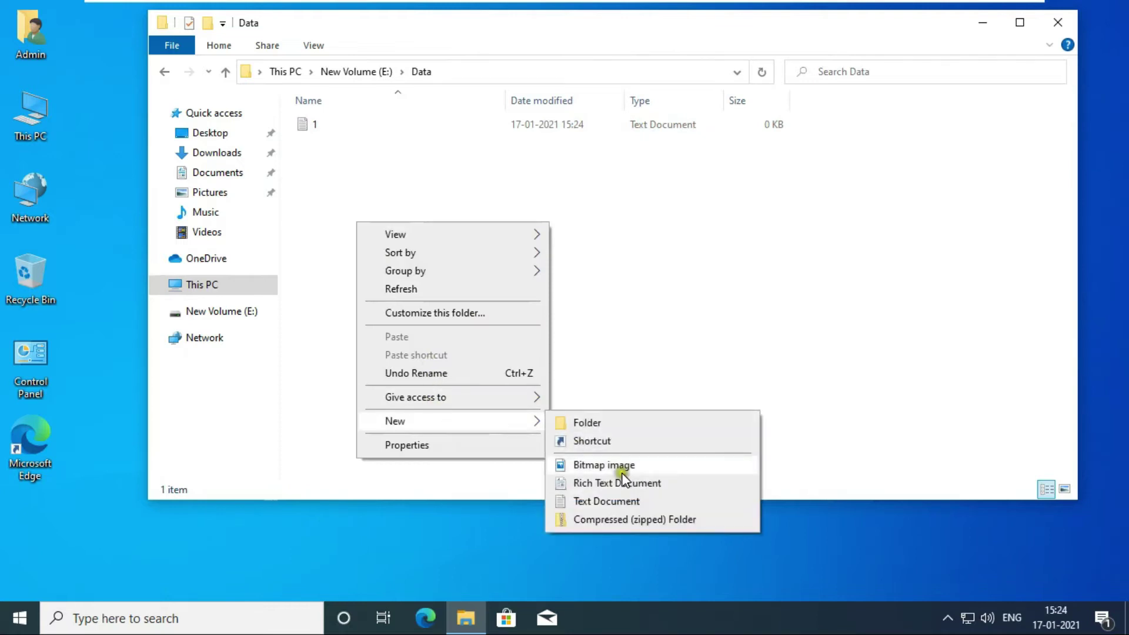
pyautogui.click(607, 482)
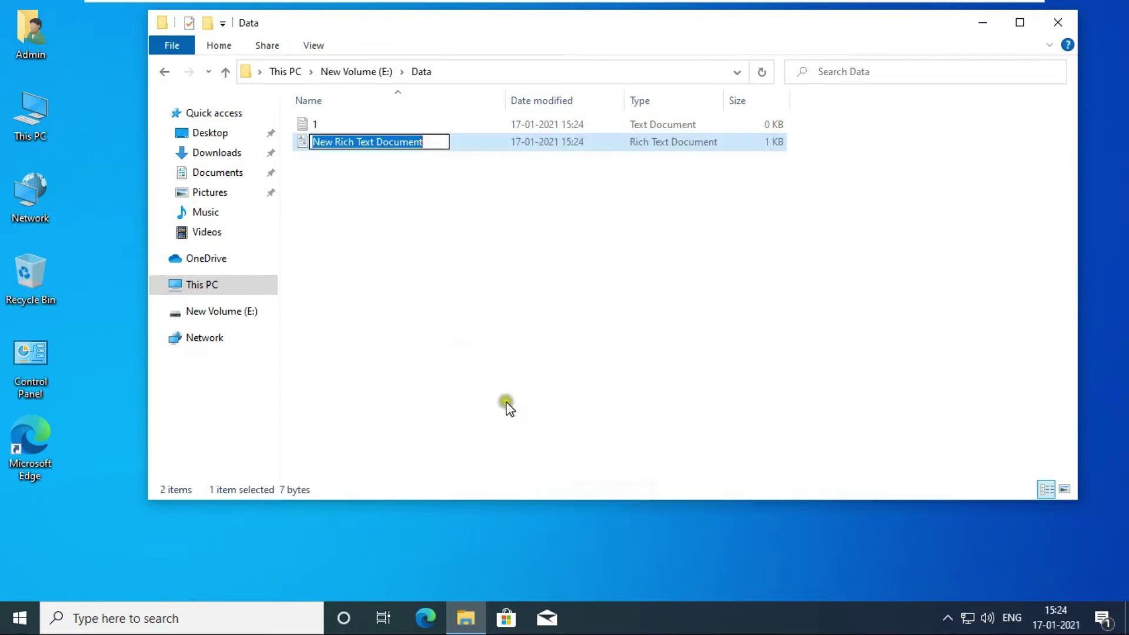
pyautogui.write('2')
pyautogui.click(397, 266)
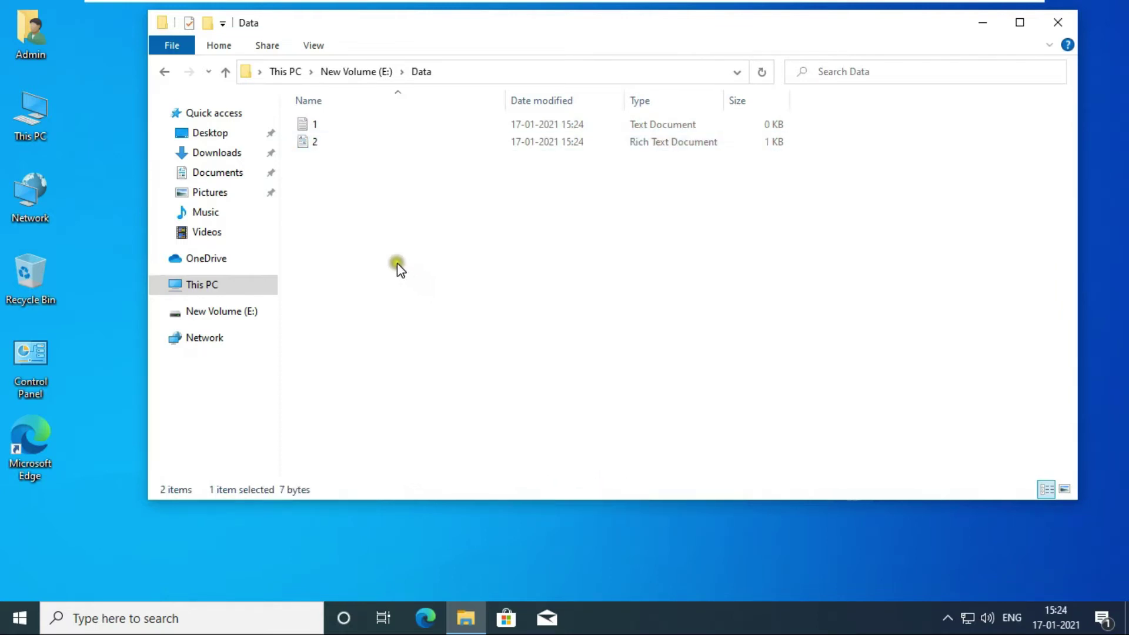
pyautogui.rightClick(341, 196)
pyautogui.moveTo(432, 391)
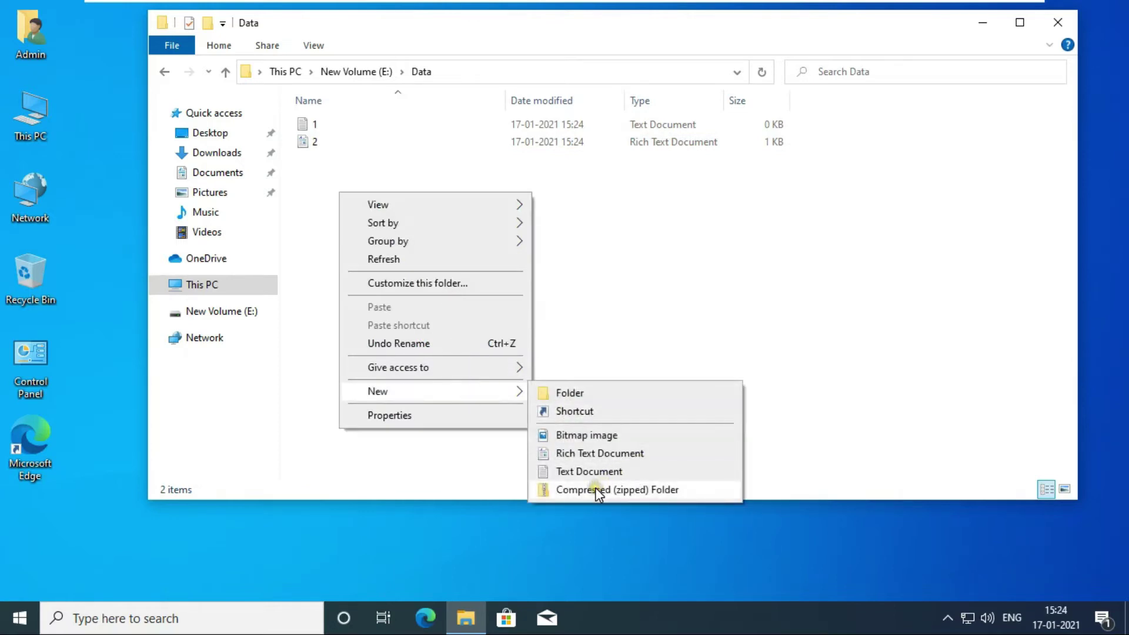
pyautogui.click(596, 488)
pyautogui.write('3')
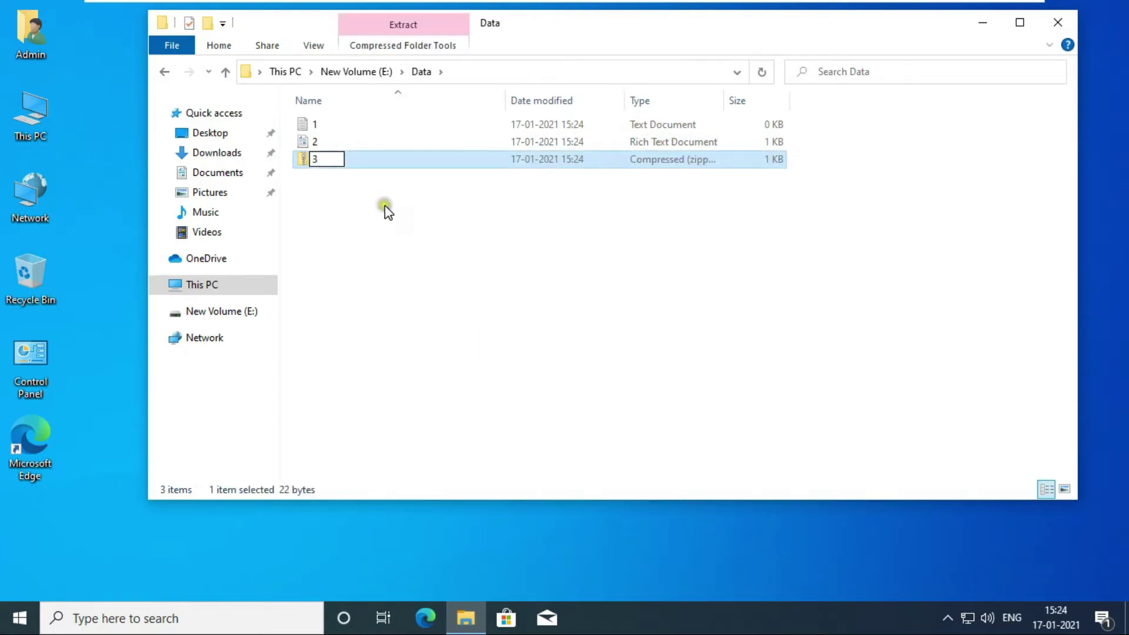
pyautogui.click(384, 206)
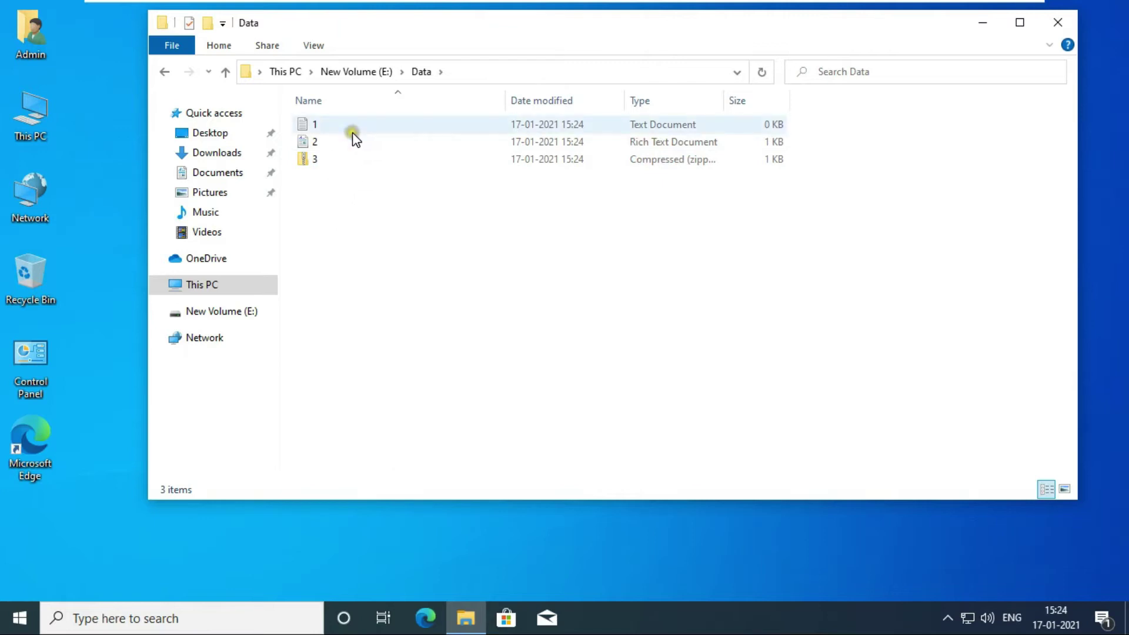
# - Back on drive E:, create a second folder named udata and go into it
pyautogui.click(166, 71)
pyautogui.rightClick(344, 187)
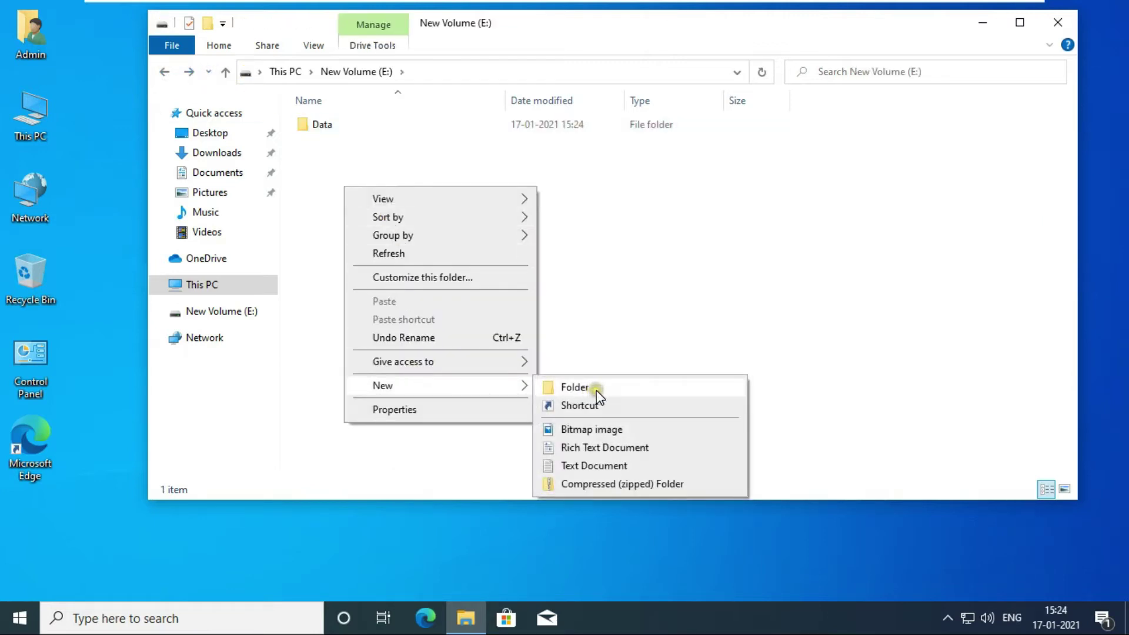
pyautogui.click(596, 391)
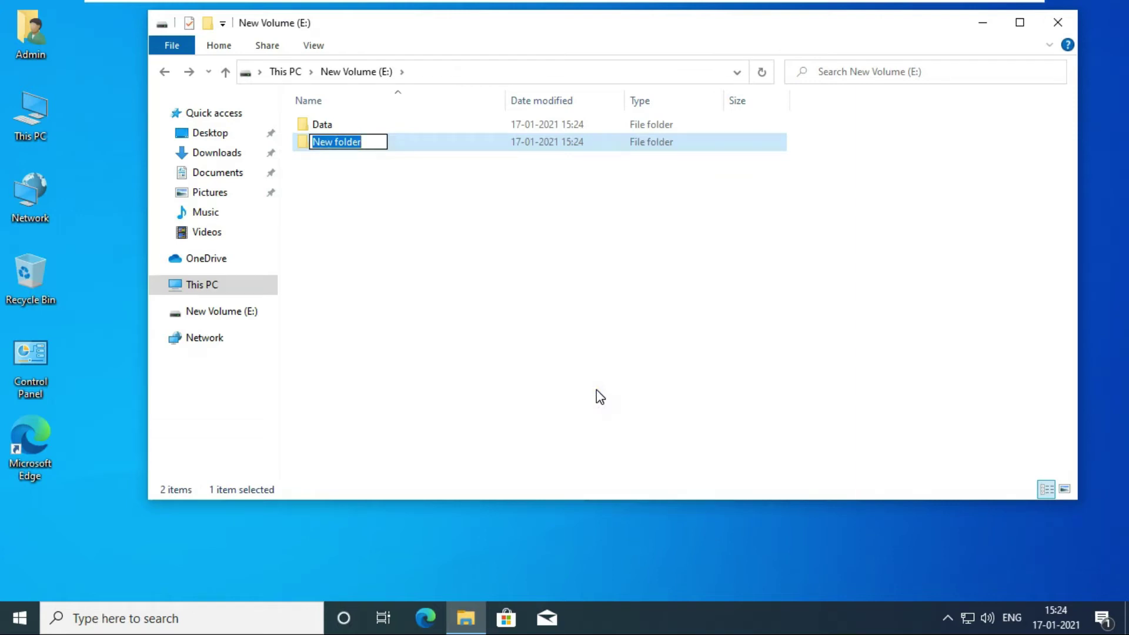
pyautogui.write('udata')
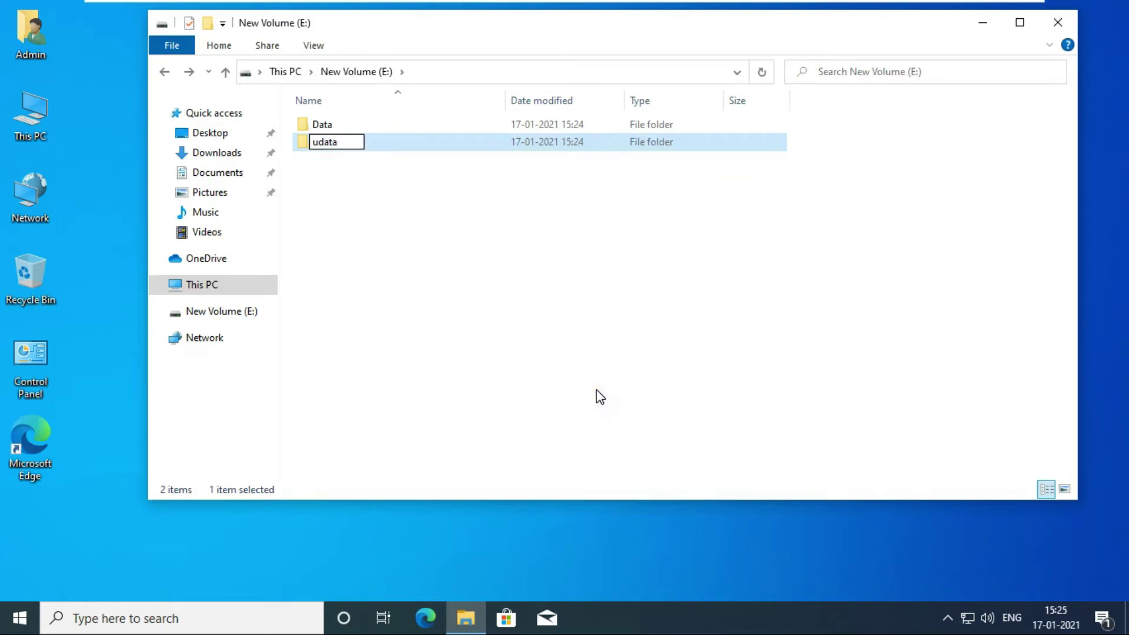
pyautogui.click(502, 321)
pyautogui.click(334, 147)
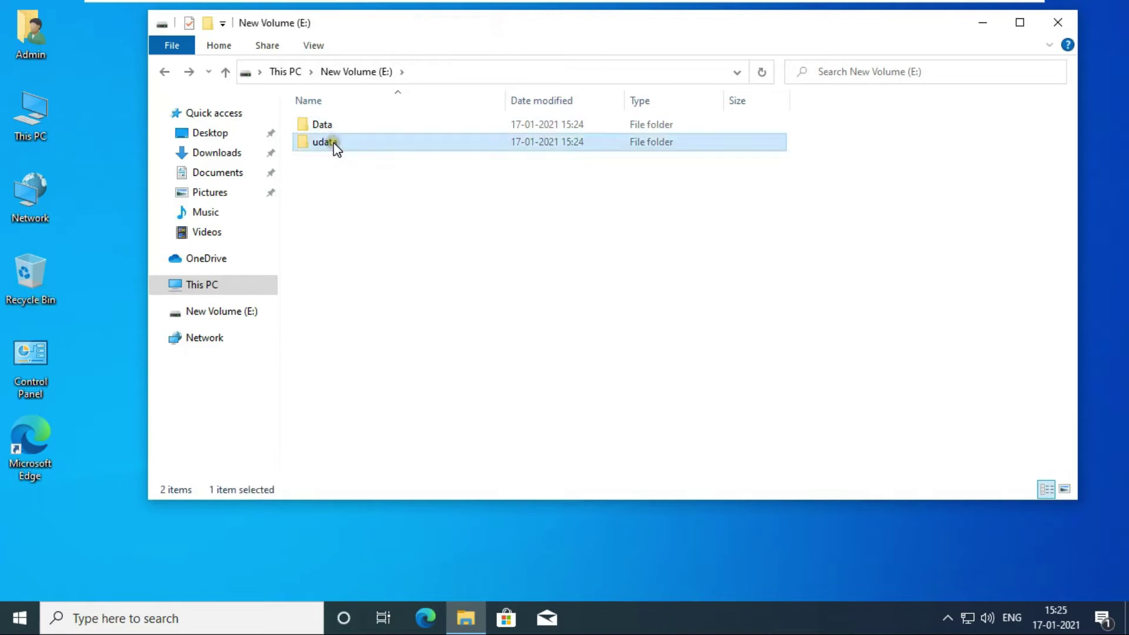
pyautogui.doubleClick(333, 143)
# - Inside udata, create a New Bitmap Image with its default name and return to drive E:
pyautogui.rightClick(341, 199)
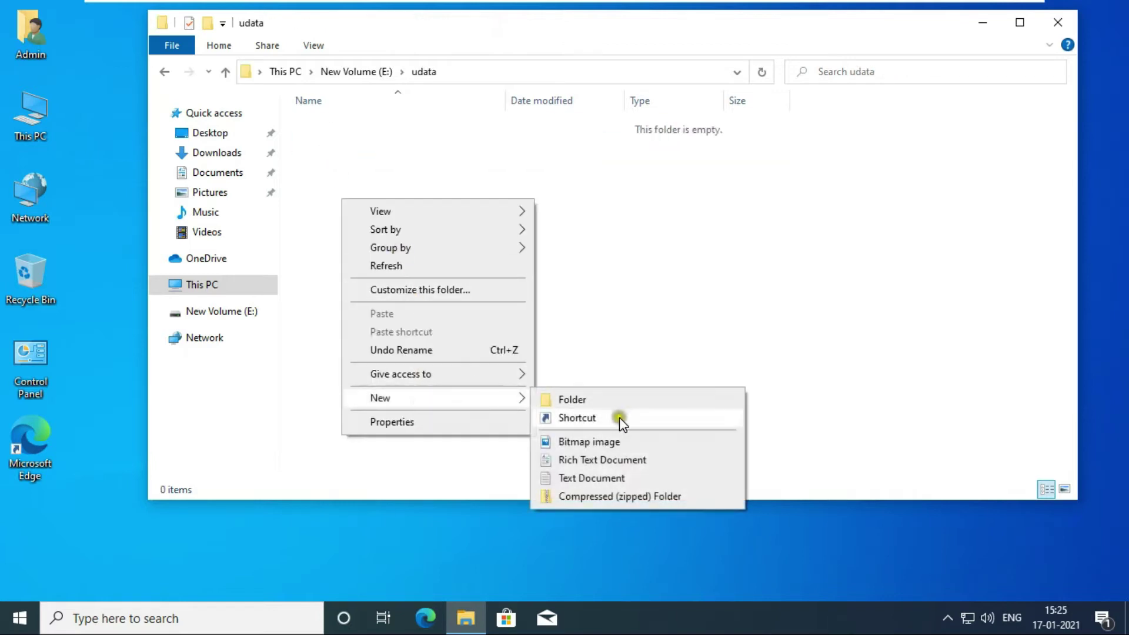
pyautogui.click(624, 442)
pyautogui.click(307, 129)
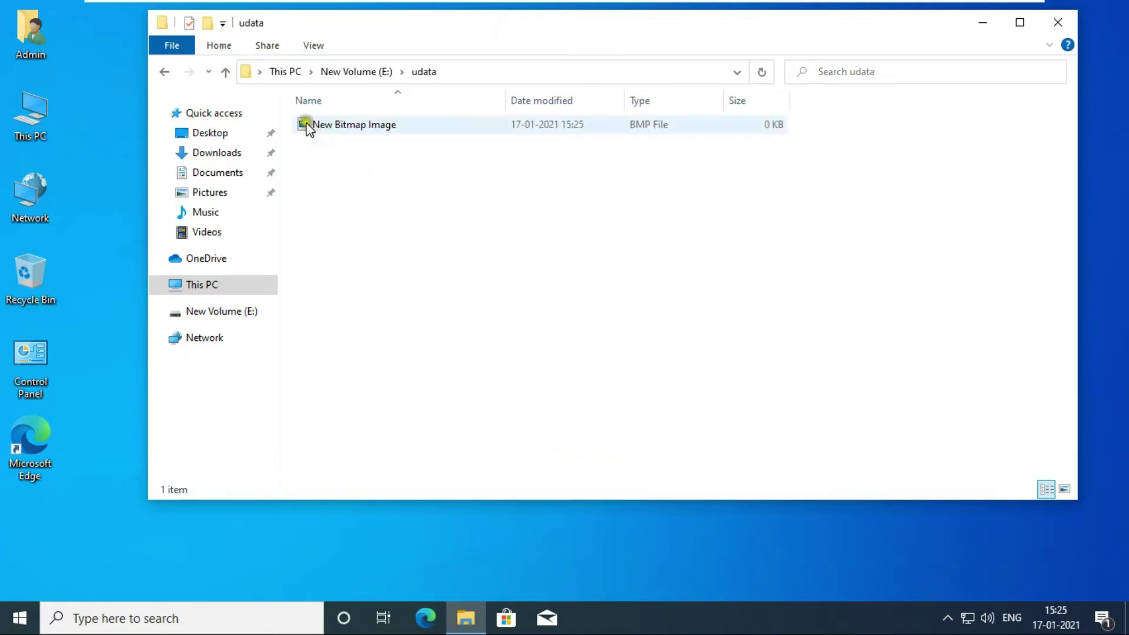
pyautogui.click(165, 72)
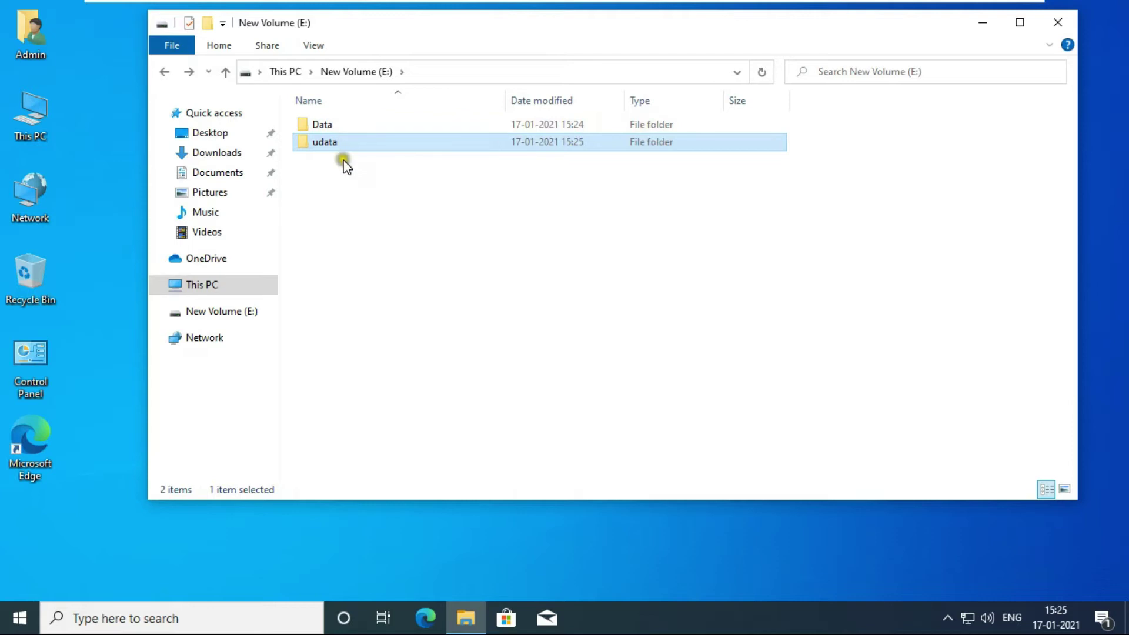
pyautogui.click(410, 171)
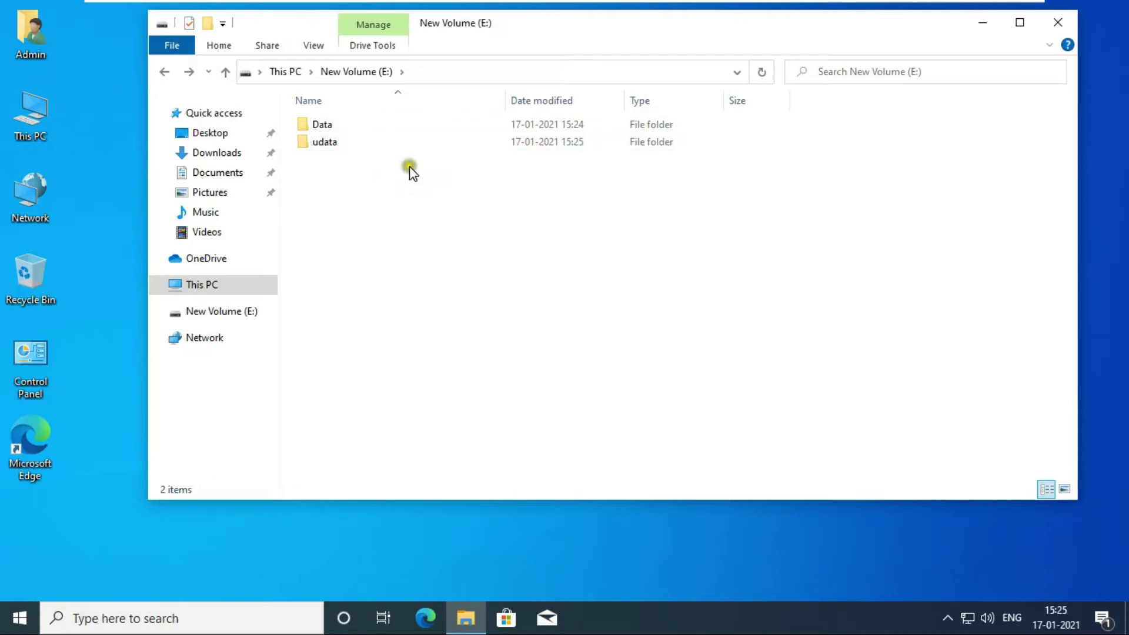
# - Close File Explorer and show the PC's Properties (About page) from the desktop's This PC
pyautogui.click(1060, 25)
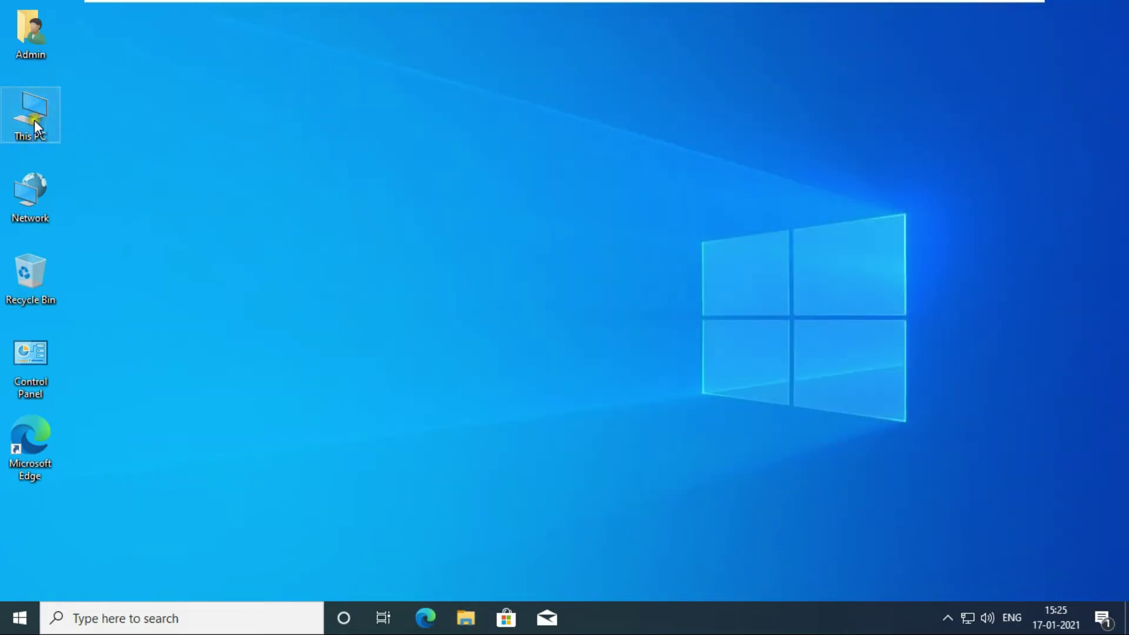
pyautogui.rightClick(53, 125)
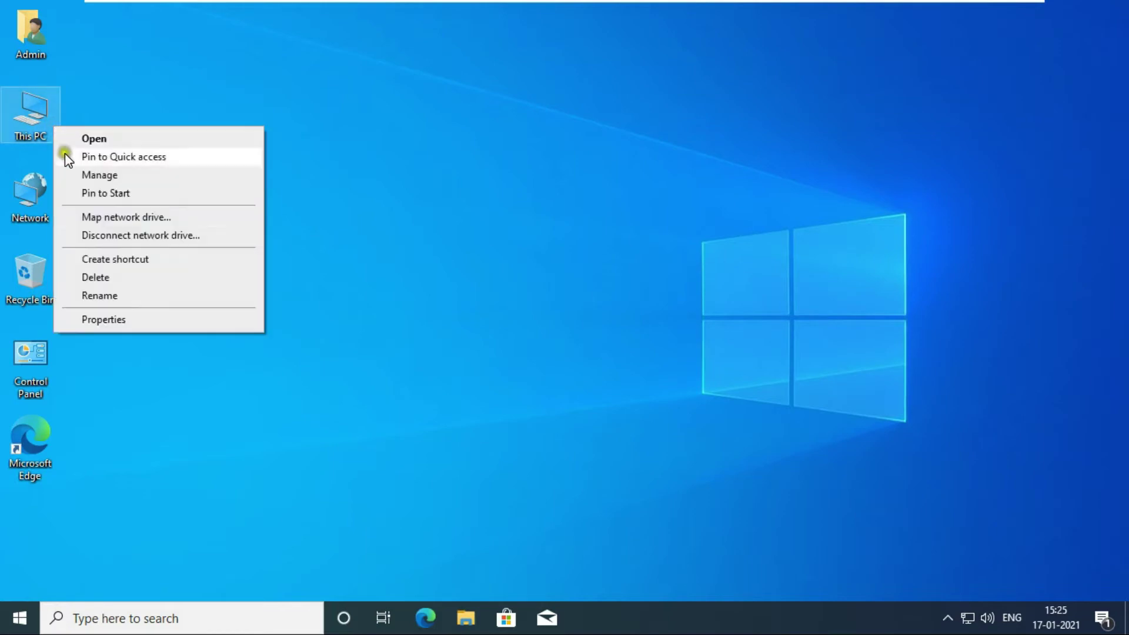
pyautogui.click(124, 319)
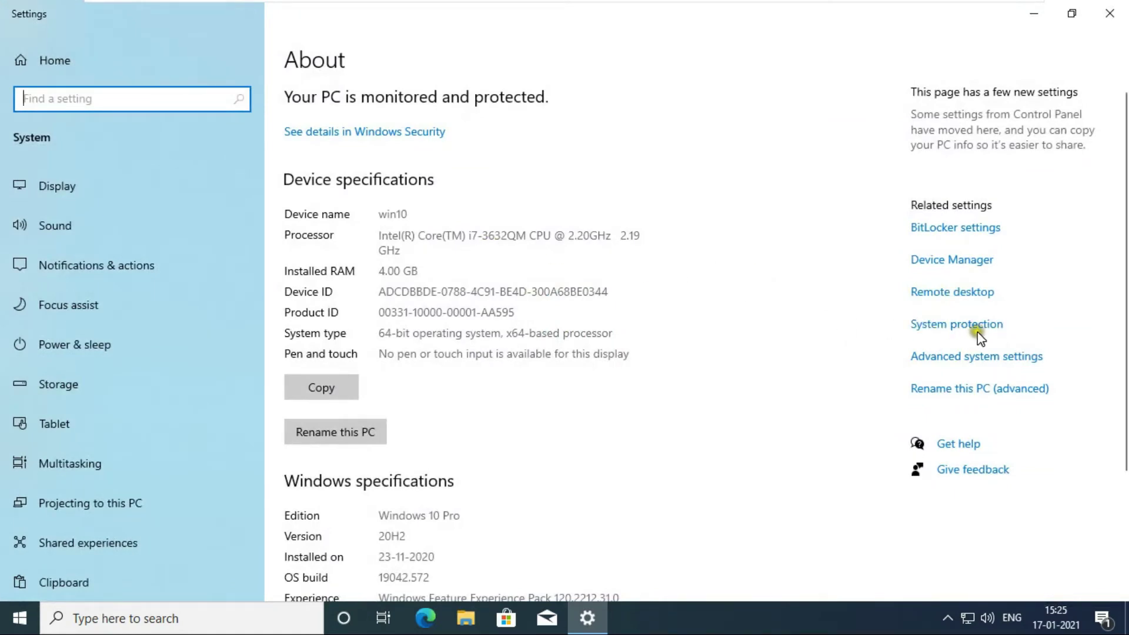
# - In System Protection, configure Local Disk (C:) with system protection turned on
pyautogui.click(951, 327)
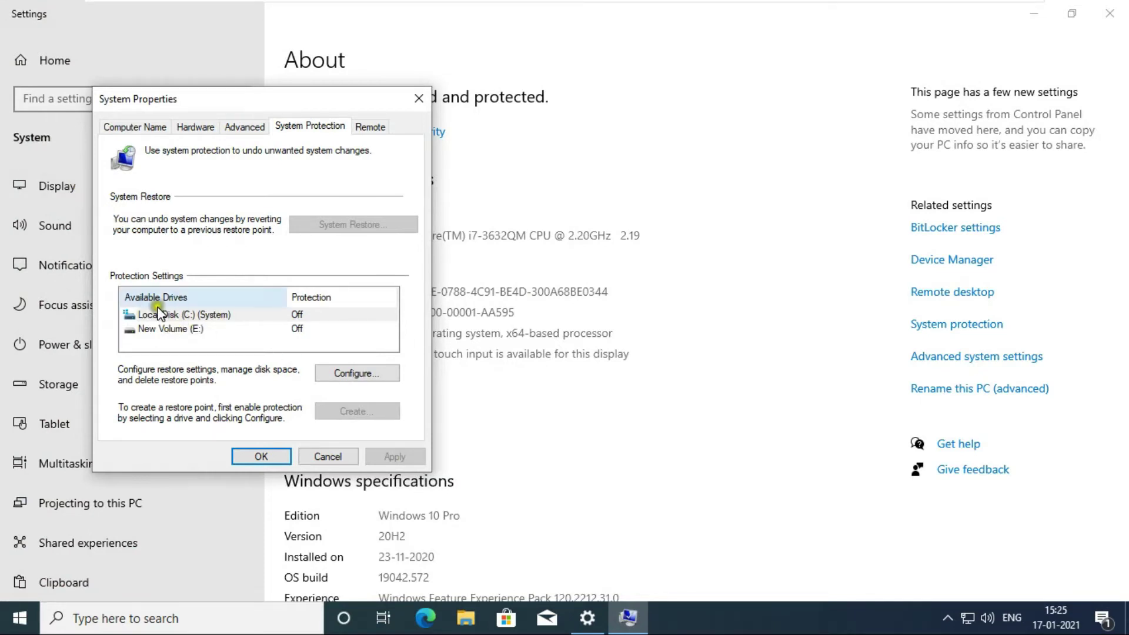
pyautogui.click(178, 329)
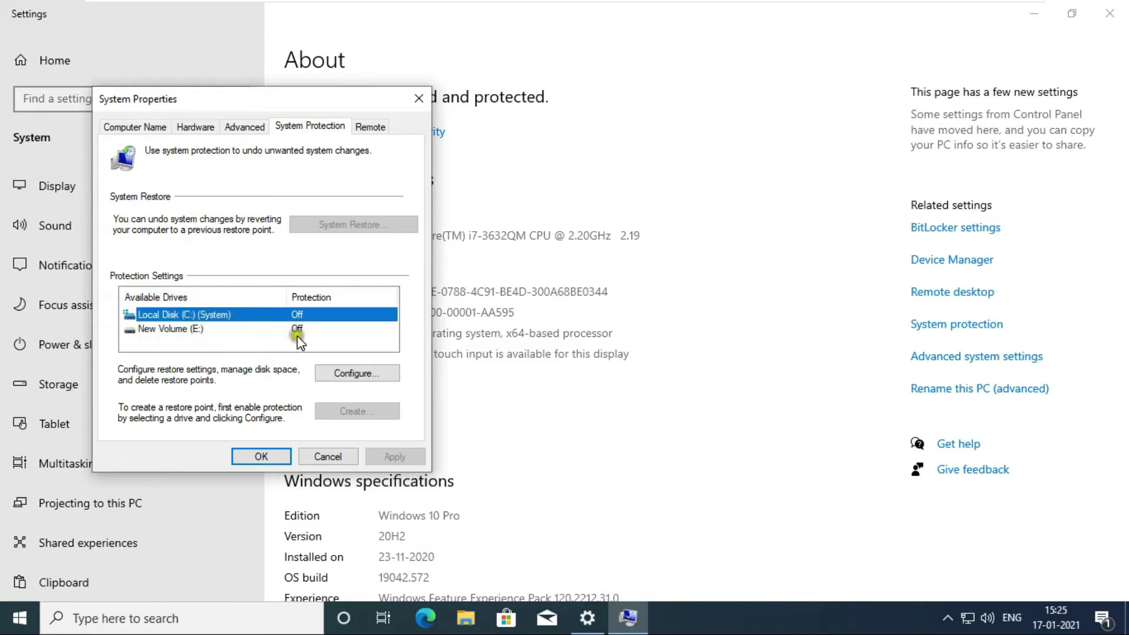
pyautogui.click(359, 372)
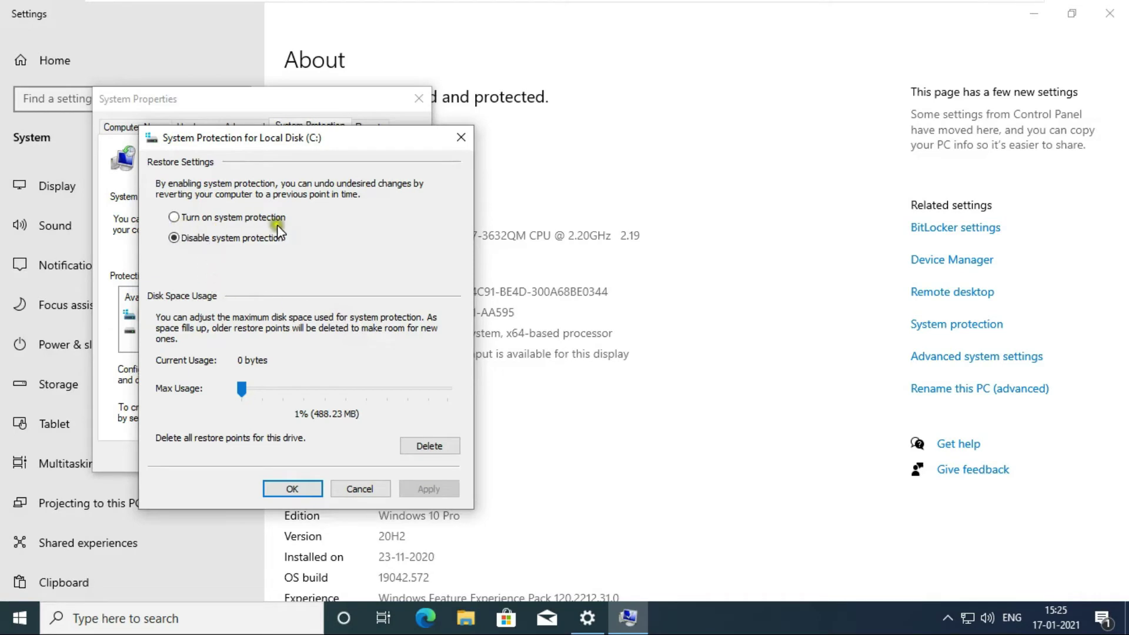
pyautogui.click(265, 216)
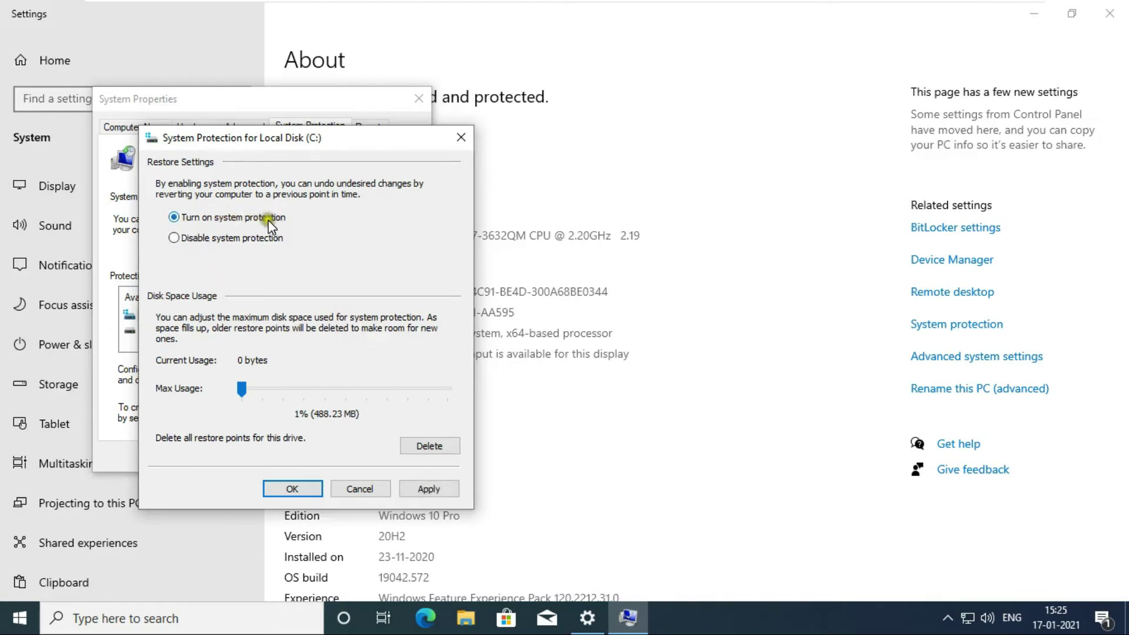
# - Raise drive C:'s restore-point max usage to 7% (3.34 GB) and apply it
pyautogui.click(248, 376)
pyautogui.click(242, 391)
pyautogui.moveTo(244, 391); pyautogui.dragTo(257, 390)
pyautogui.moveTo(256, 389); pyautogui.dragTo(257, 390)
pyautogui.click(238, 361)
pyautogui.click(418, 489)
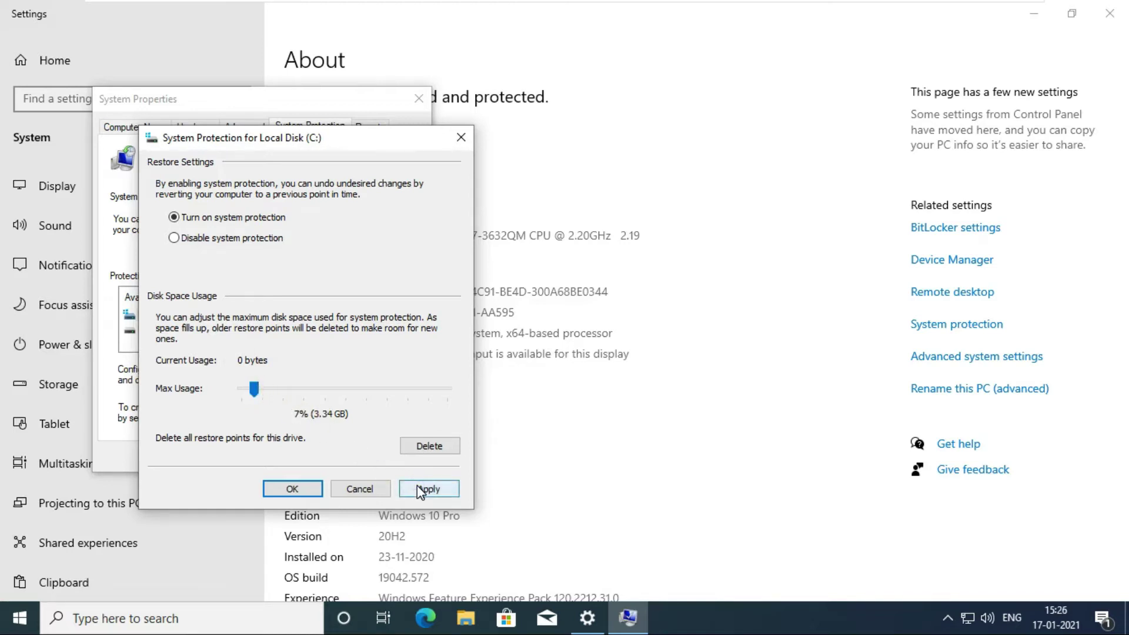
pyautogui.click(291, 490)
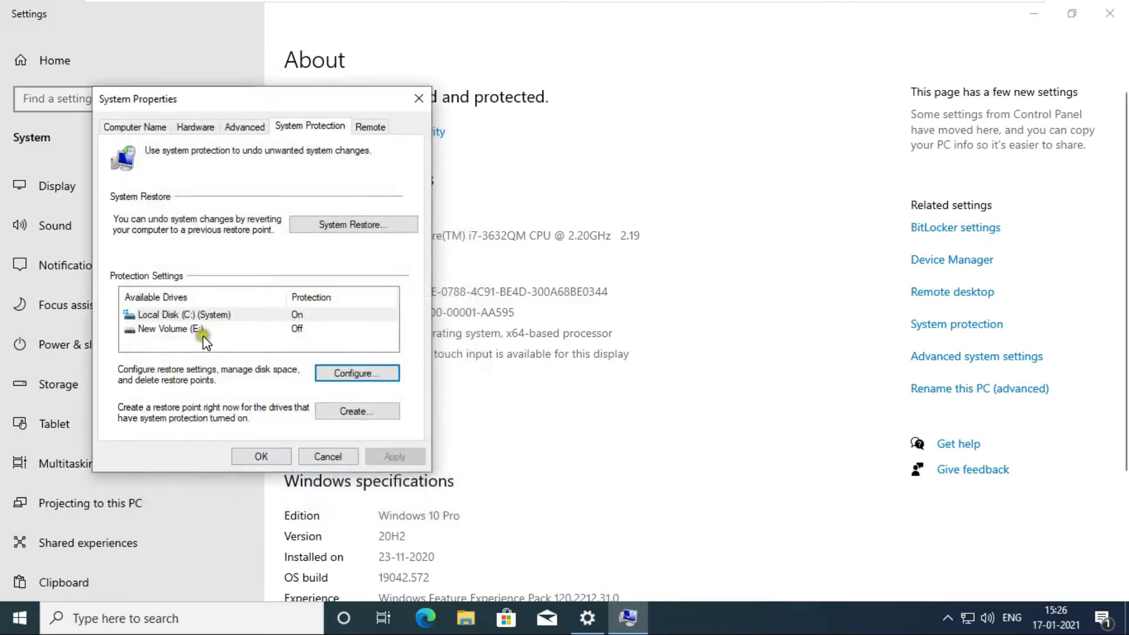
# - Turn on system protection for New Volume (E:) with max usage 18% (2.11 GB) and apply it
pyautogui.click(201, 329)
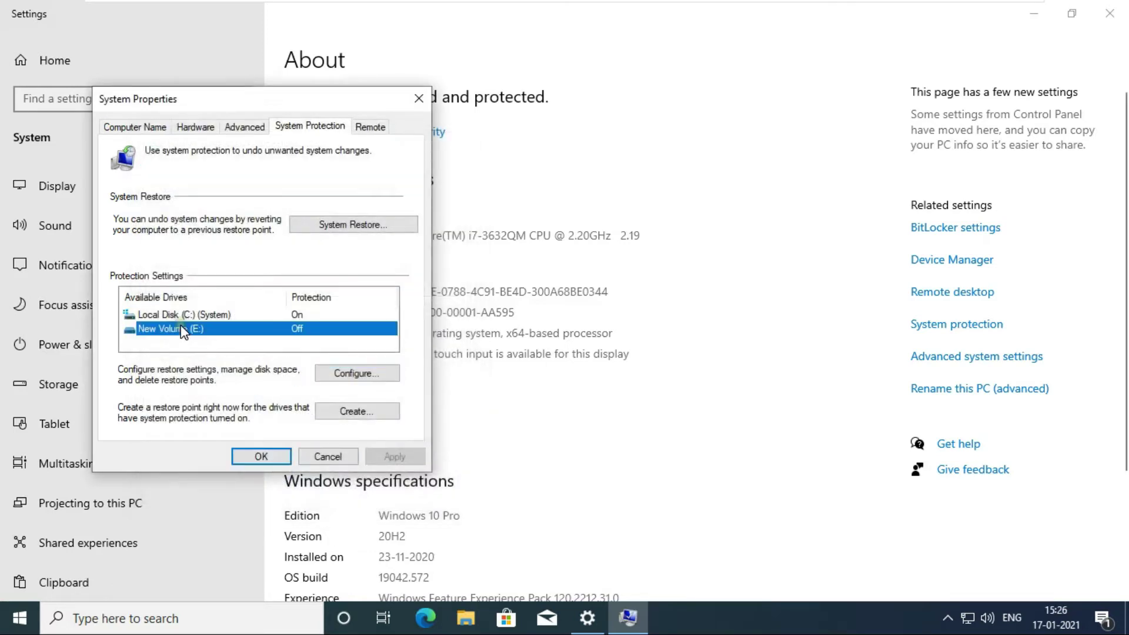
pyautogui.click(357, 374)
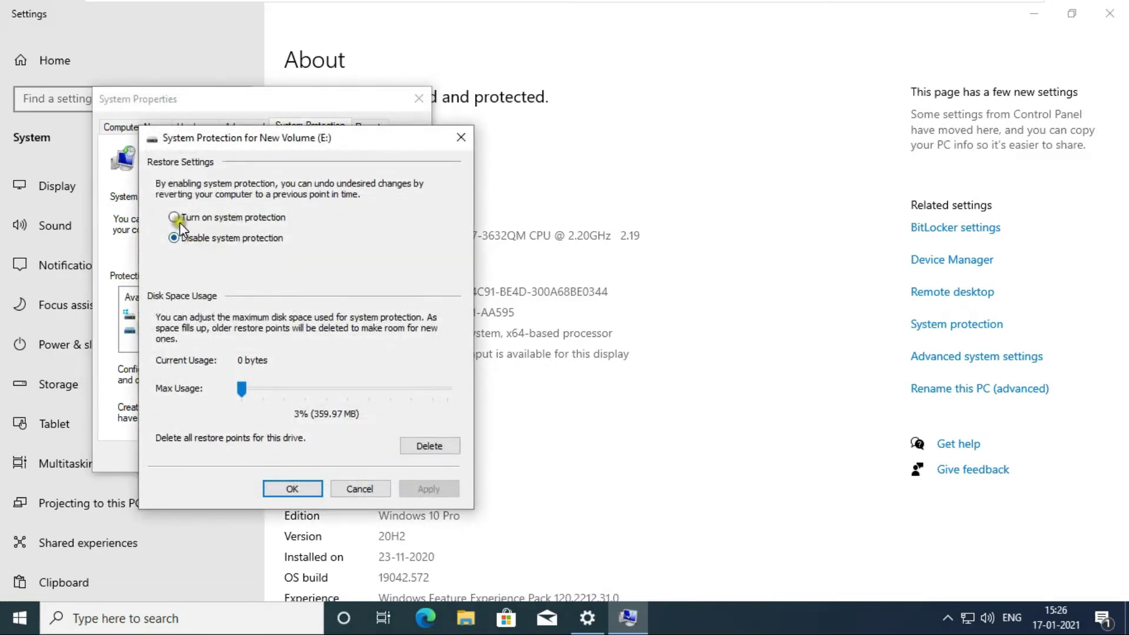
pyautogui.click(175, 218)
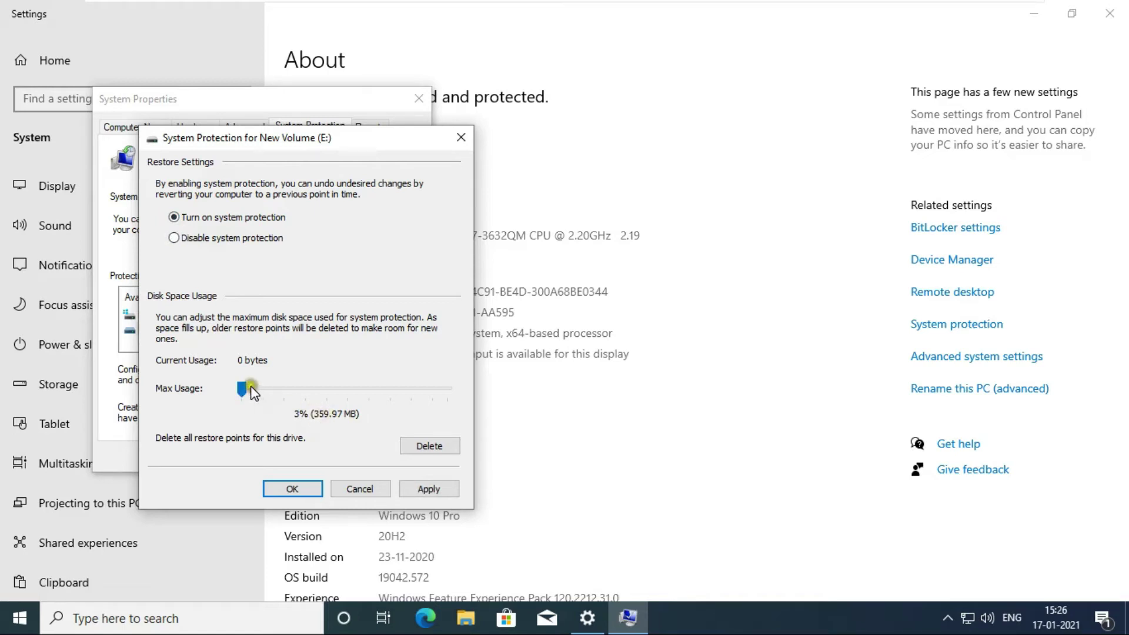
pyautogui.moveTo(242, 388); pyautogui.dragTo(275, 391)
pyautogui.click(429, 491)
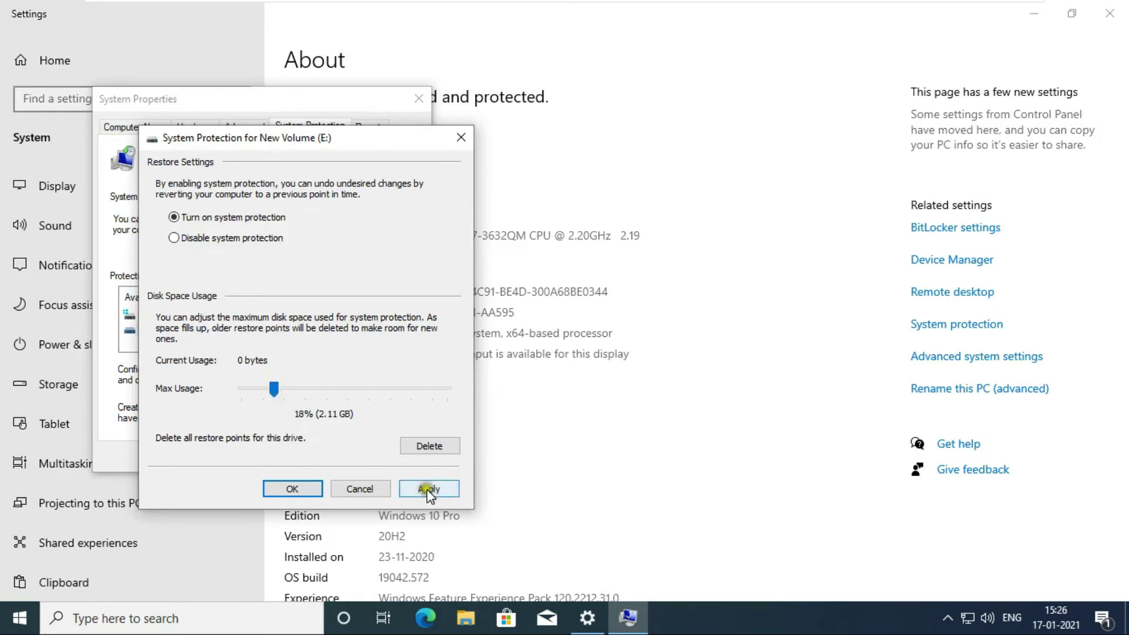
pyautogui.click(429, 493)
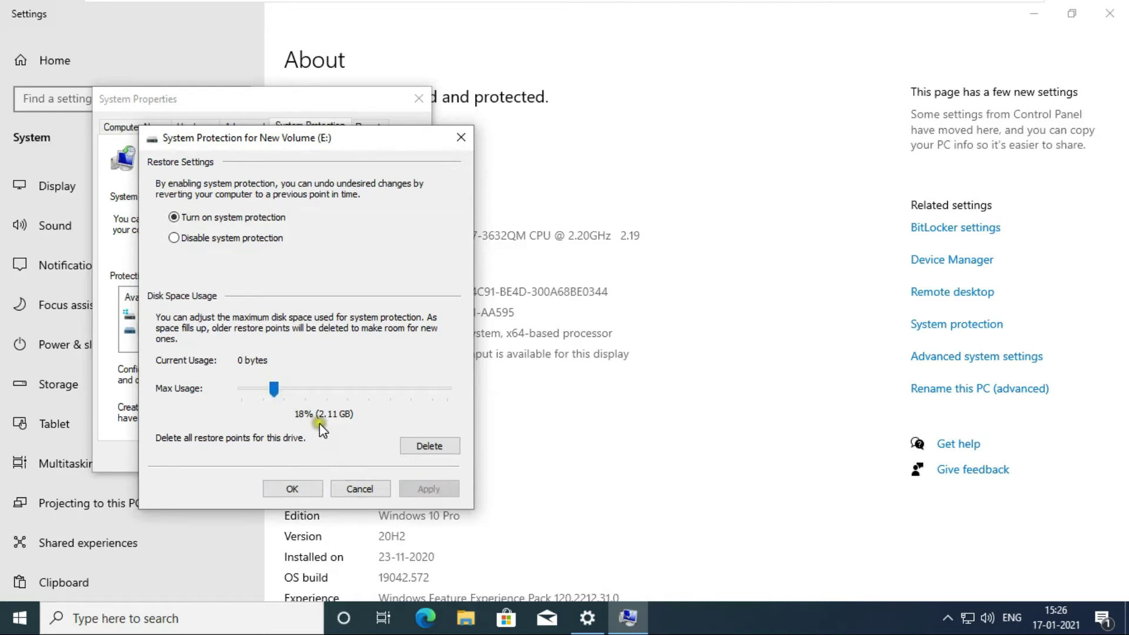
pyautogui.click(298, 486)
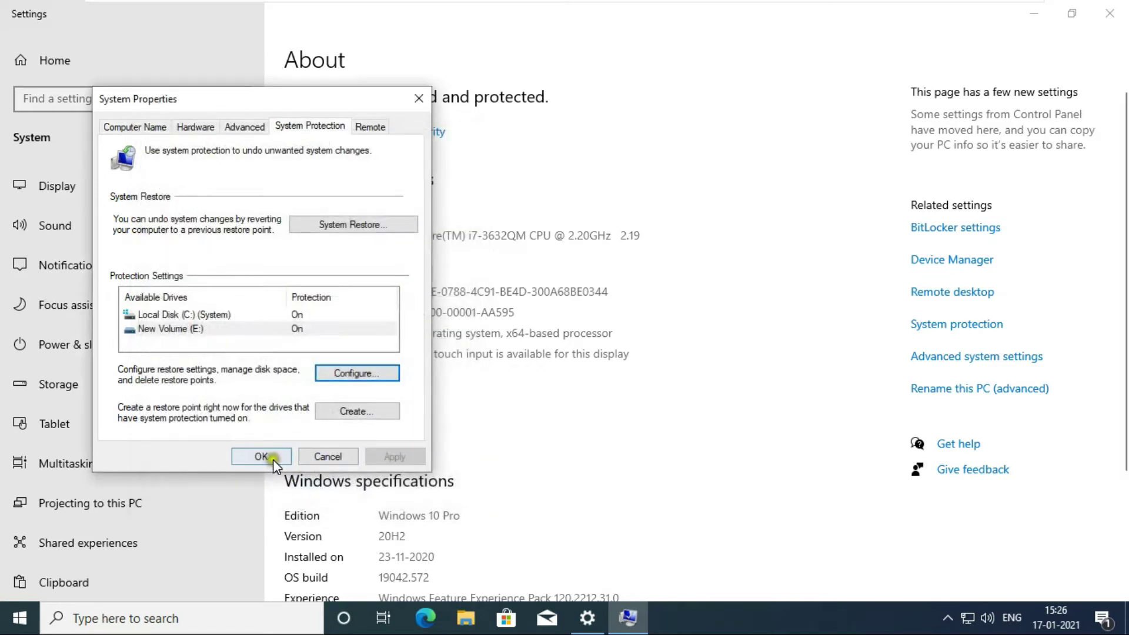
# - Create a restore point named RP1 from System Protection and close System Properties
pyautogui.click(261, 457)
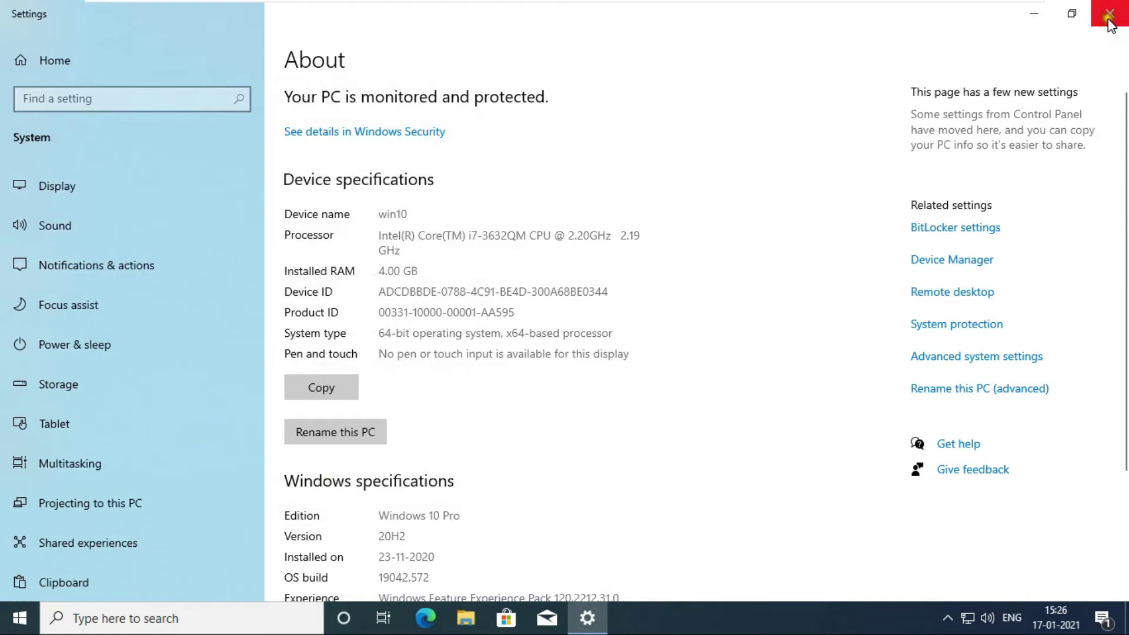
pyautogui.click(954, 326)
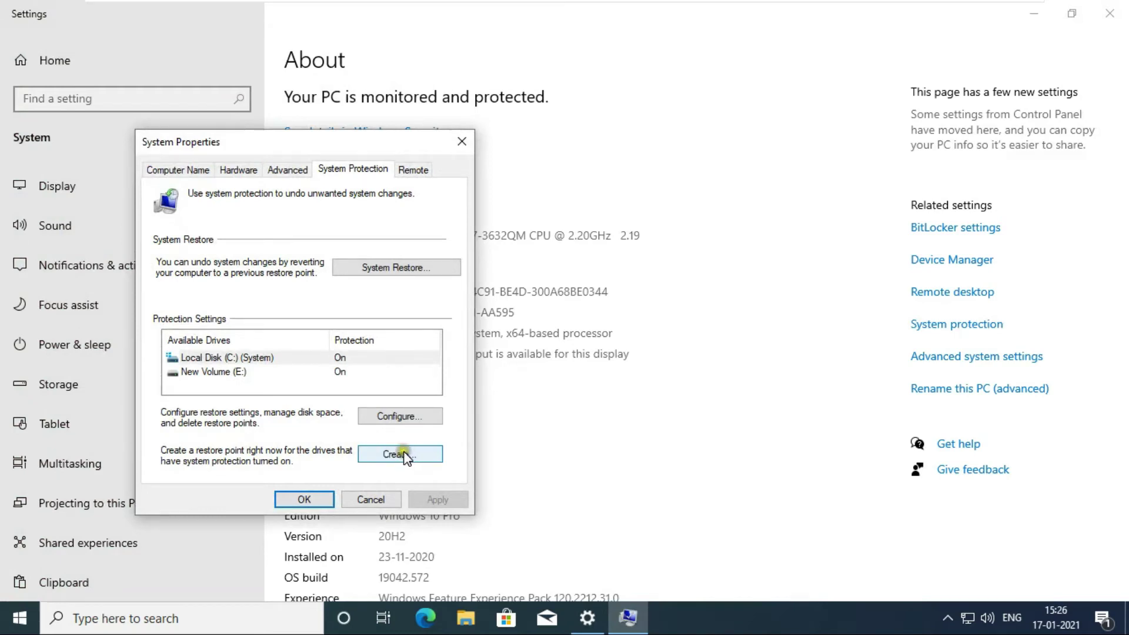
pyautogui.click(402, 456)
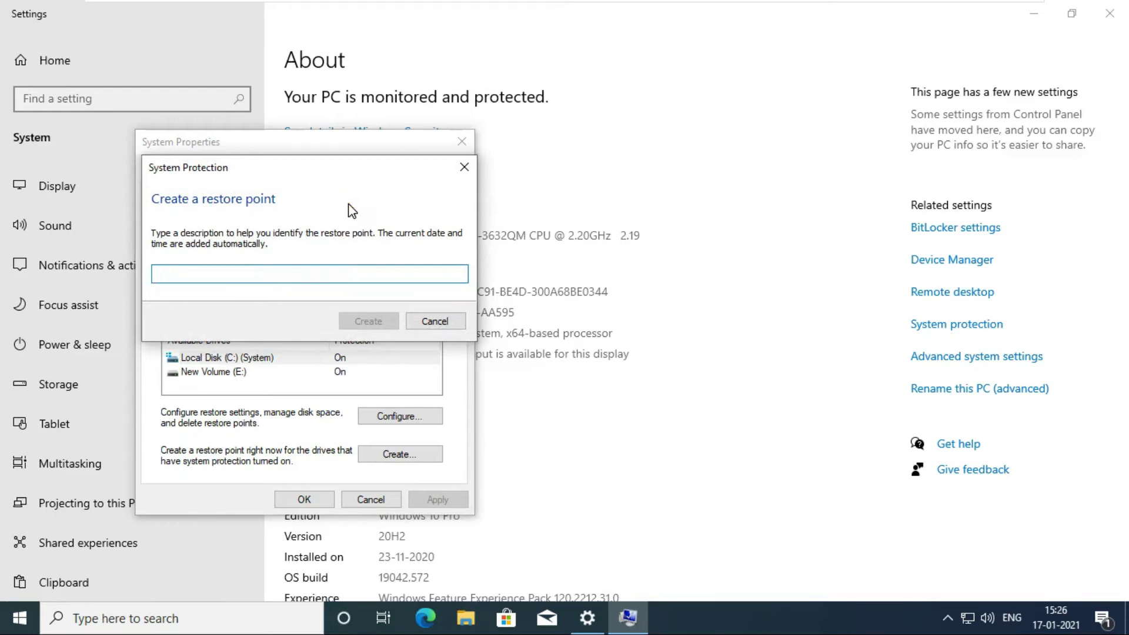
pyautogui.write('RP1')
pyautogui.click(229, 171)
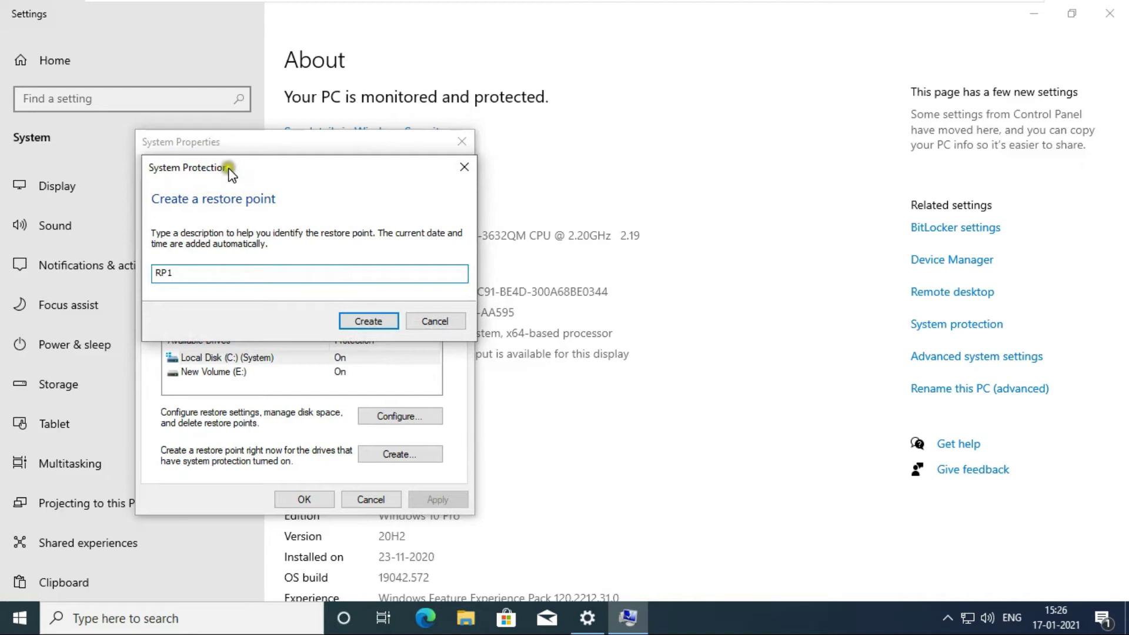
pyautogui.click(341, 325)
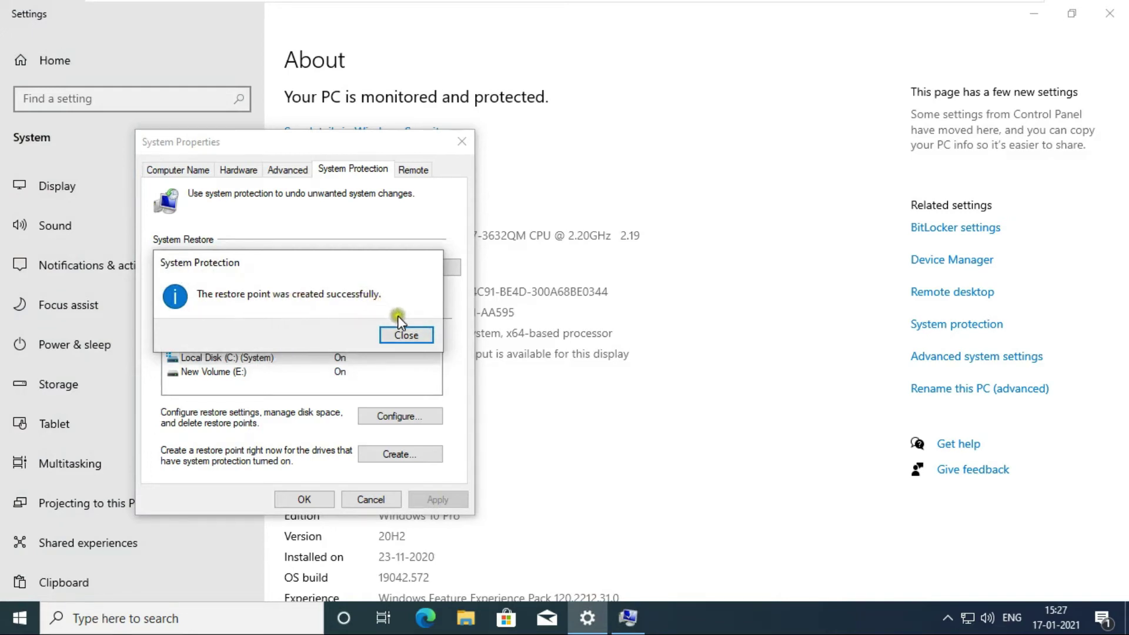
pyautogui.click(417, 335)
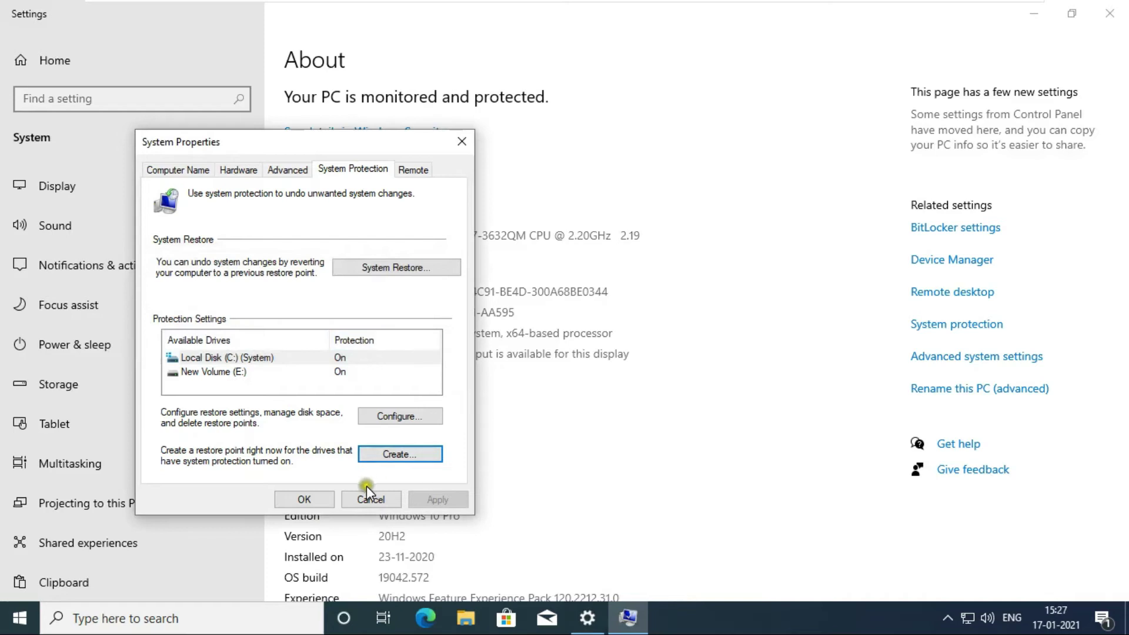
pyautogui.click(289, 502)
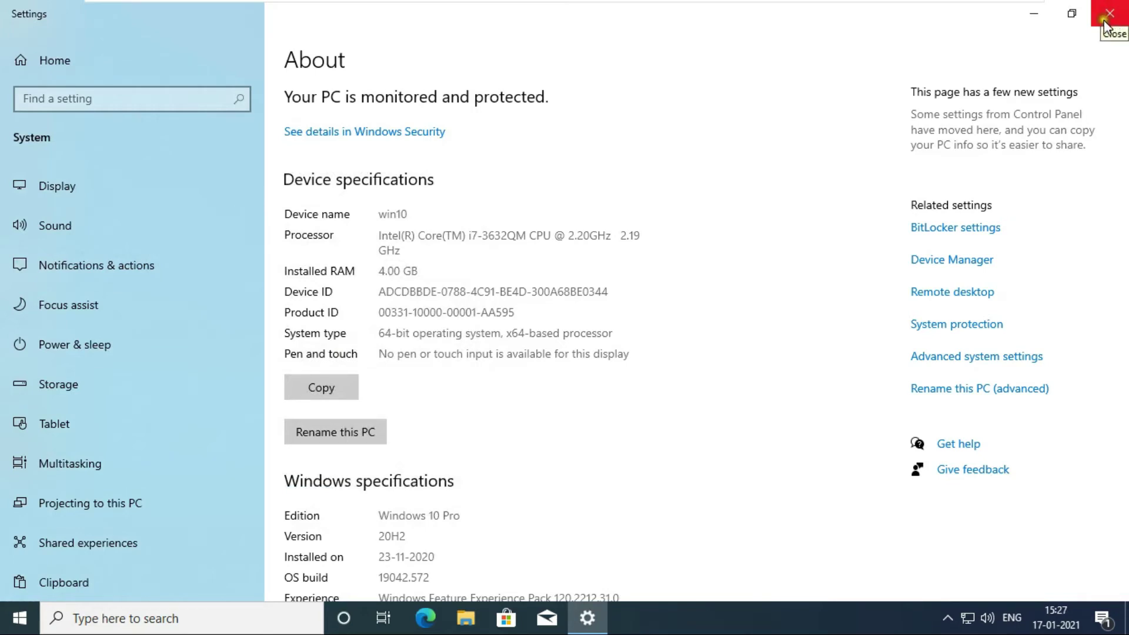
# - Close Settings and go into the Data folder on New Volume (E:)
pyautogui.click(1111, 16)
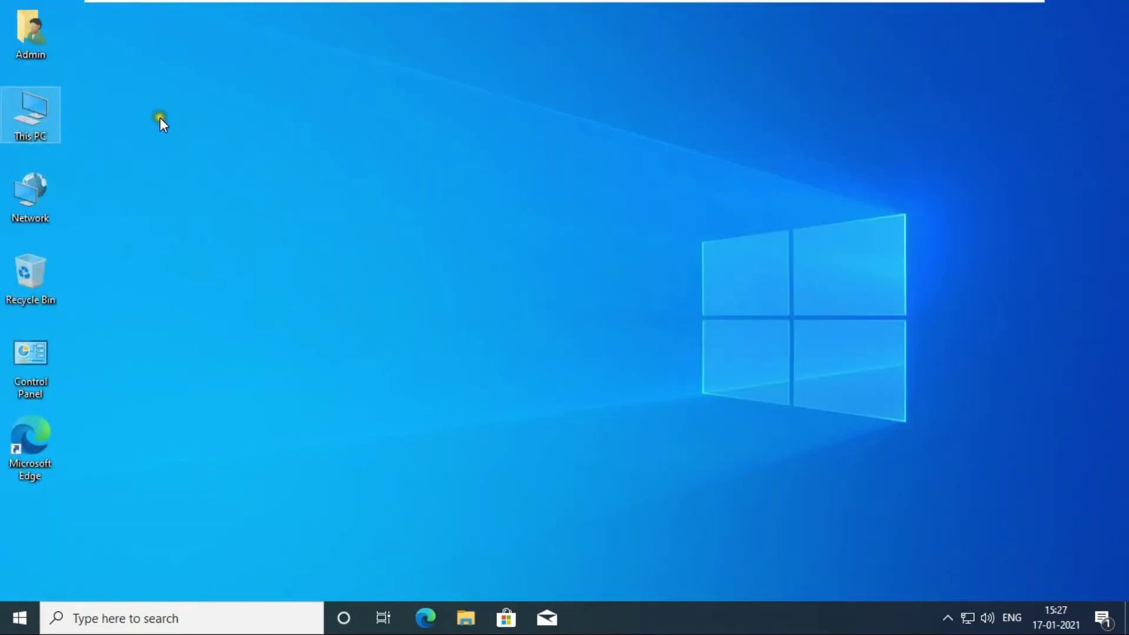
pyautogui.doubleClick(36, 115)
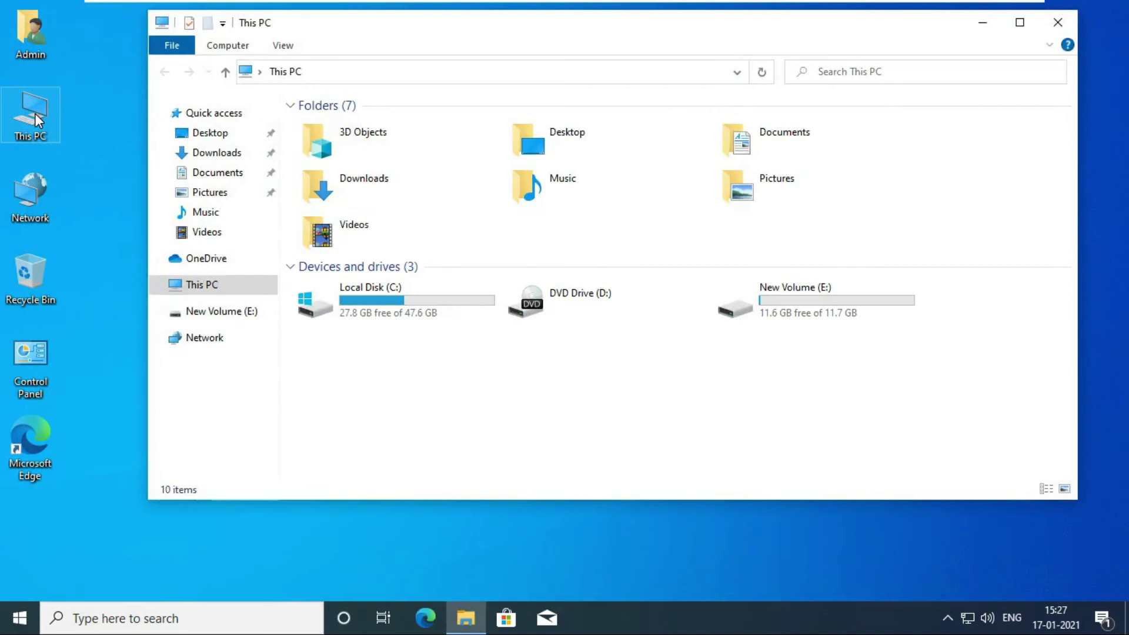
pyautogui.doubleClick(806, 298)
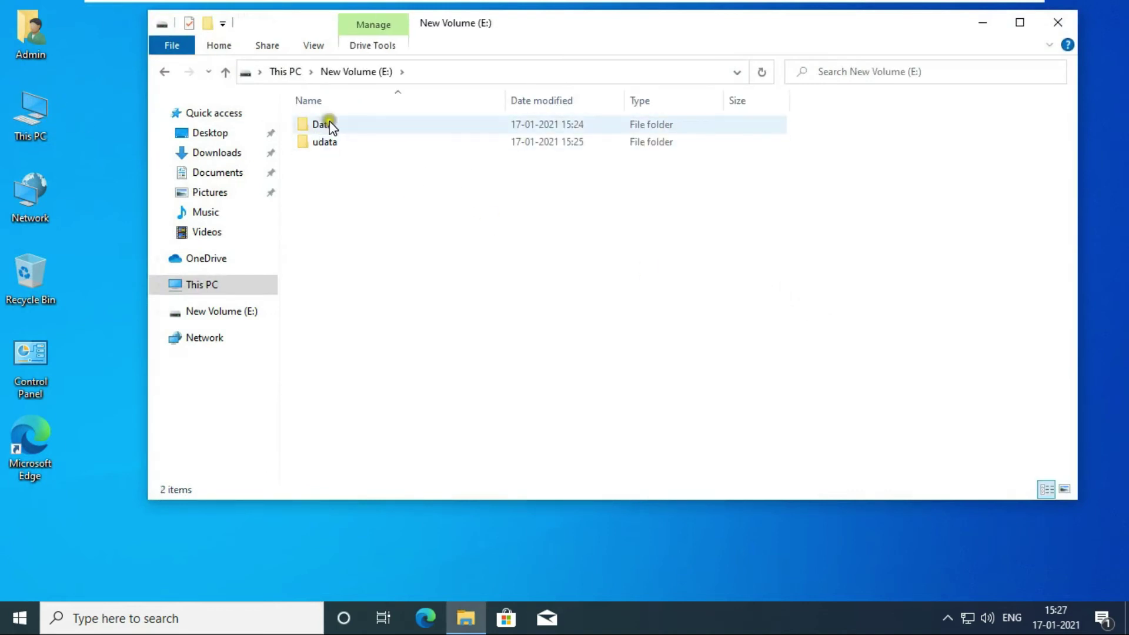
pyautogui.doubleClick(322, 125)
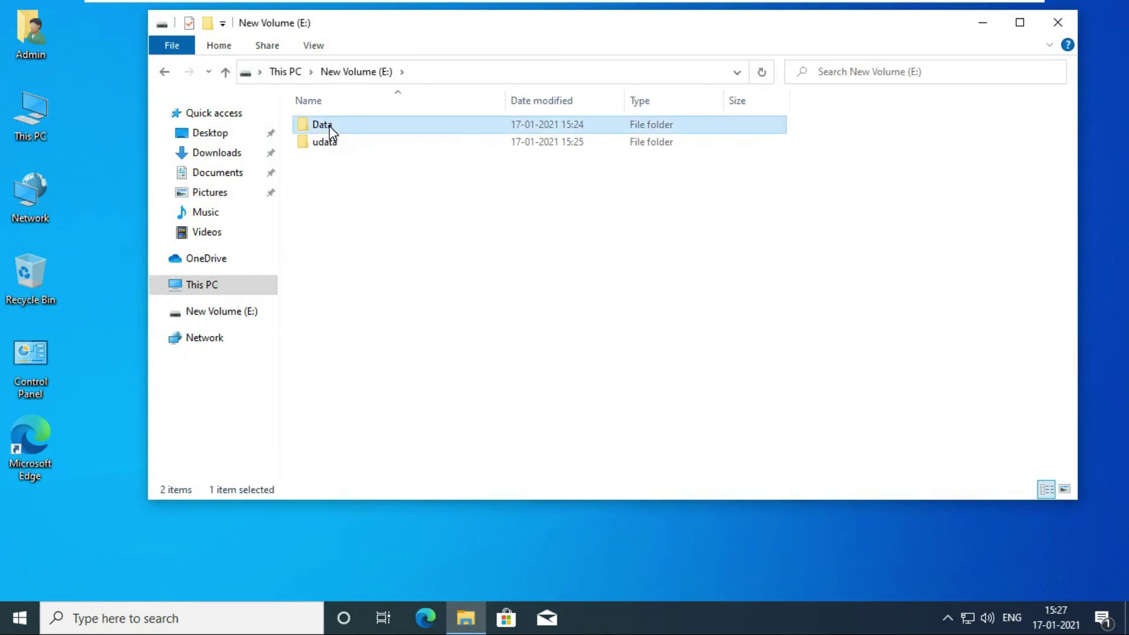
# - Permanently delete files 1, 2 and 3 from Data with Shift+Delete
pyautogui.moveTo(372, 198); pyautogui.dragTo(297, 118)
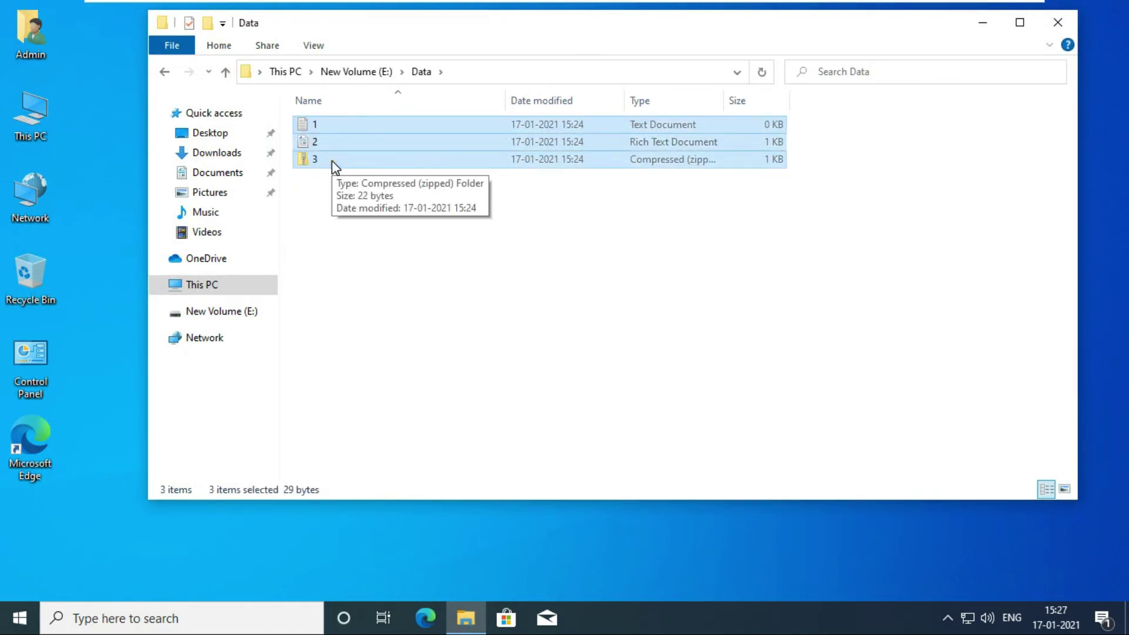
pyautogui.moveTo(348, 166); pyautogui.dragTo(327, 170)
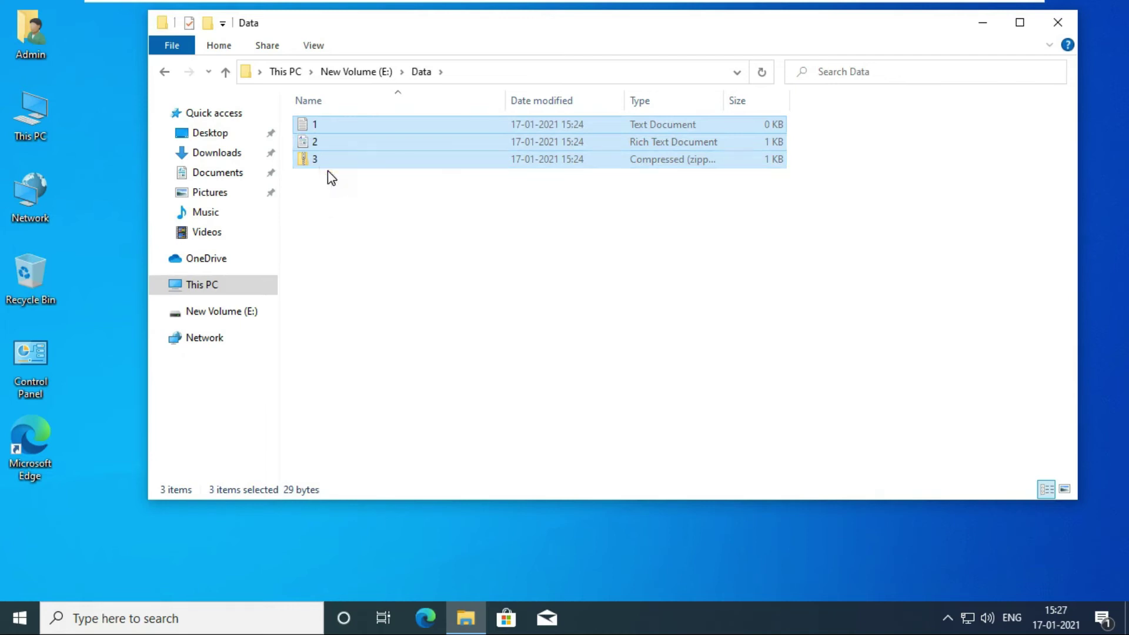
pyautogui.hotkey('shift', 'Delete')
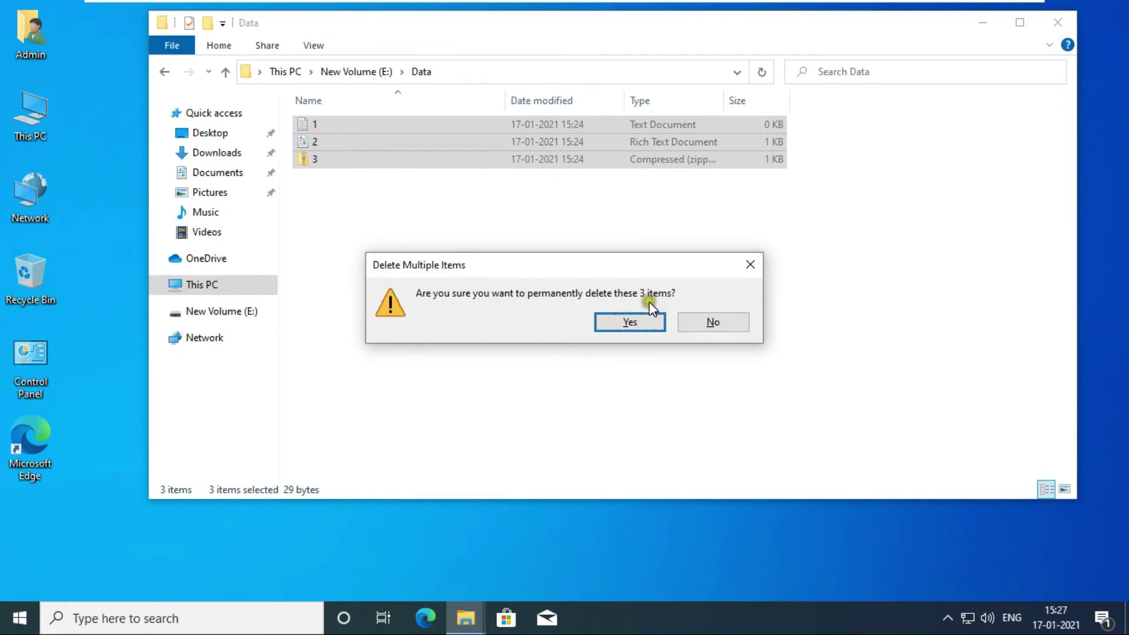
pyautogui.click(629, 323)
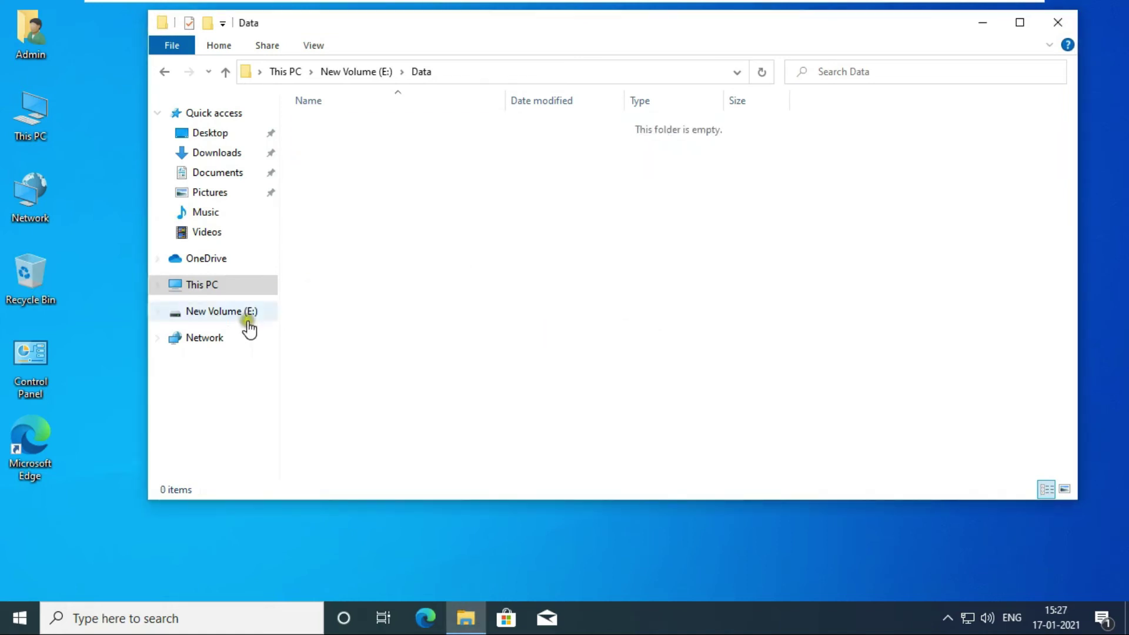
# - Open the desktop Network location, dismiss the discovery error and close it
pyautogui.click(31, 203)
pyautogui.doubleClick(31, 200)
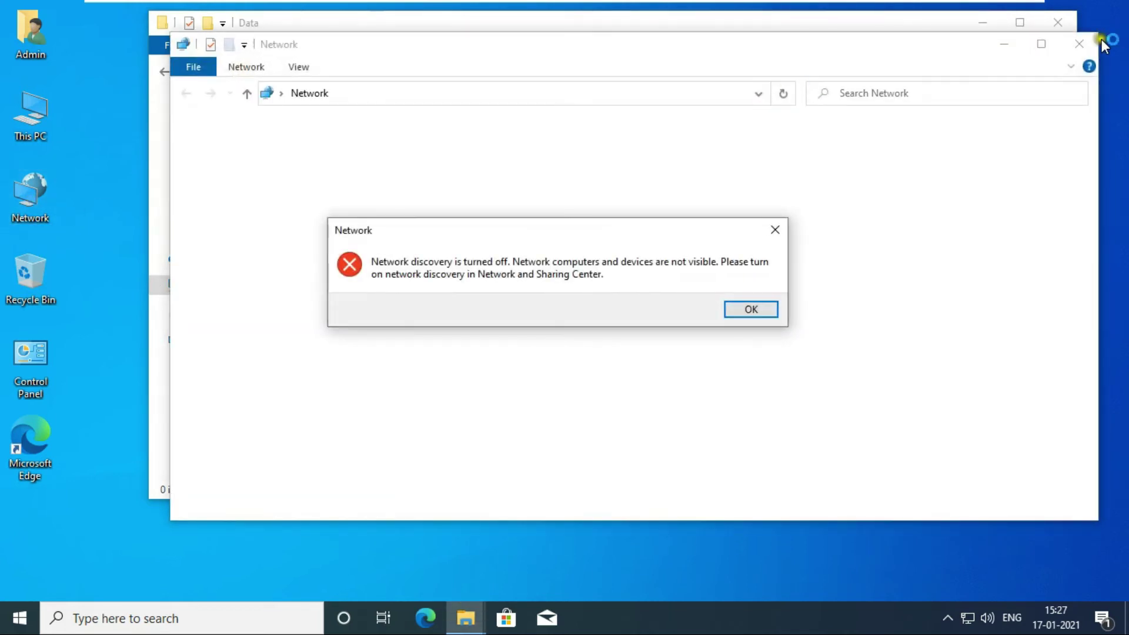
pyautogui.click(750, 308)
pyautogui.click(1079, 44)
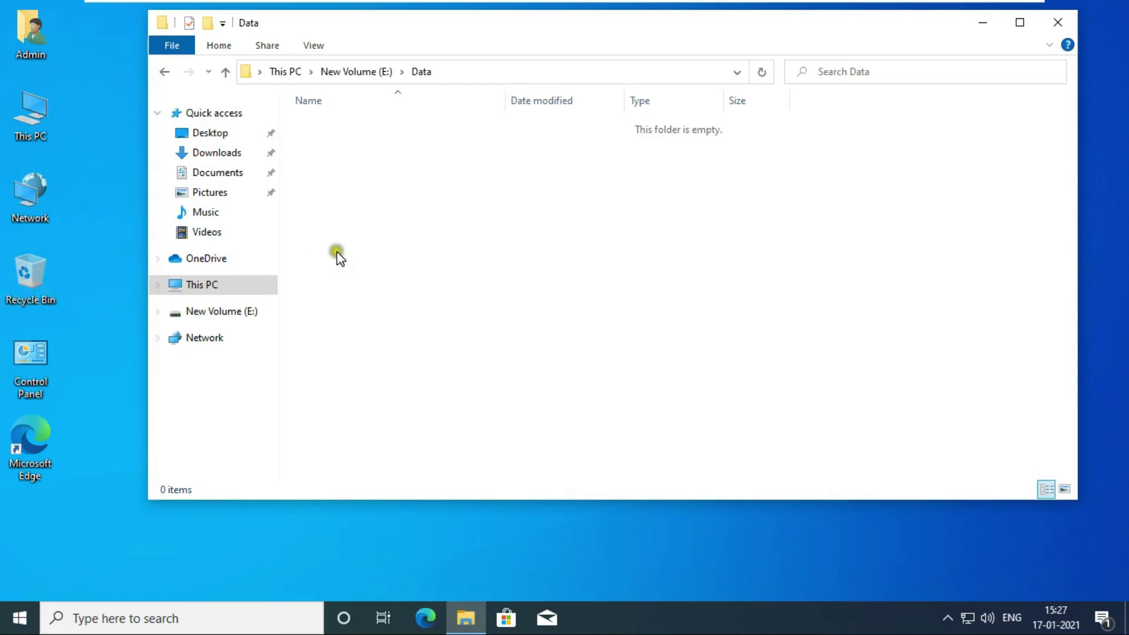
# - Show the Data folder's Previous Versions and pick the earlier Data version
pyautogui.rightClick(448, 181)
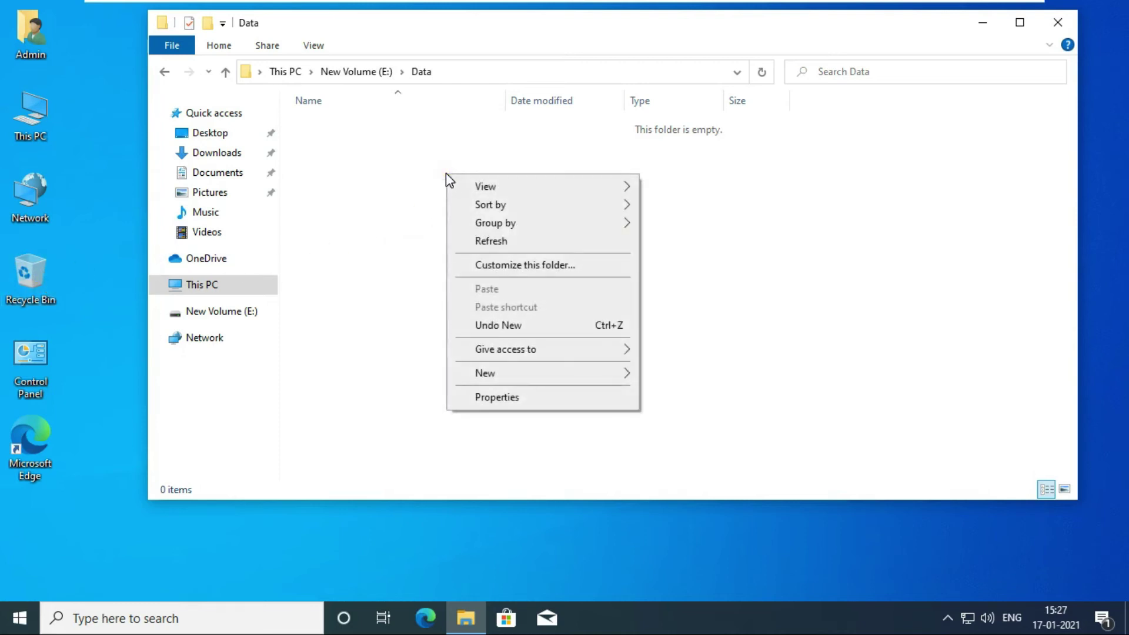
pyautogui.click(497, 397)
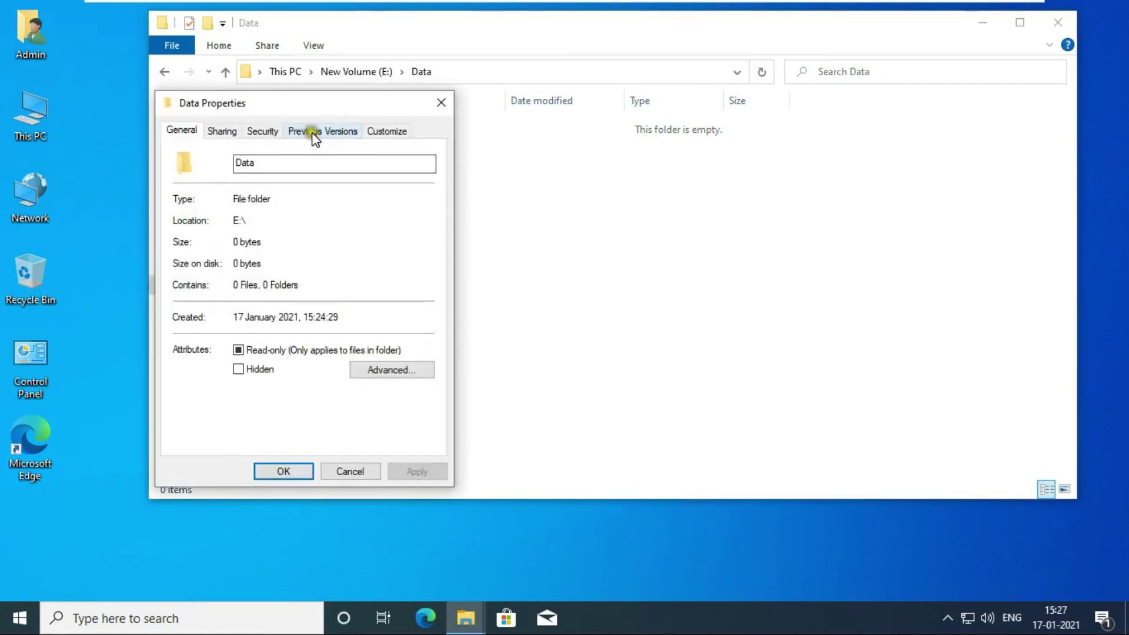
pyautogui.click(337, 135)
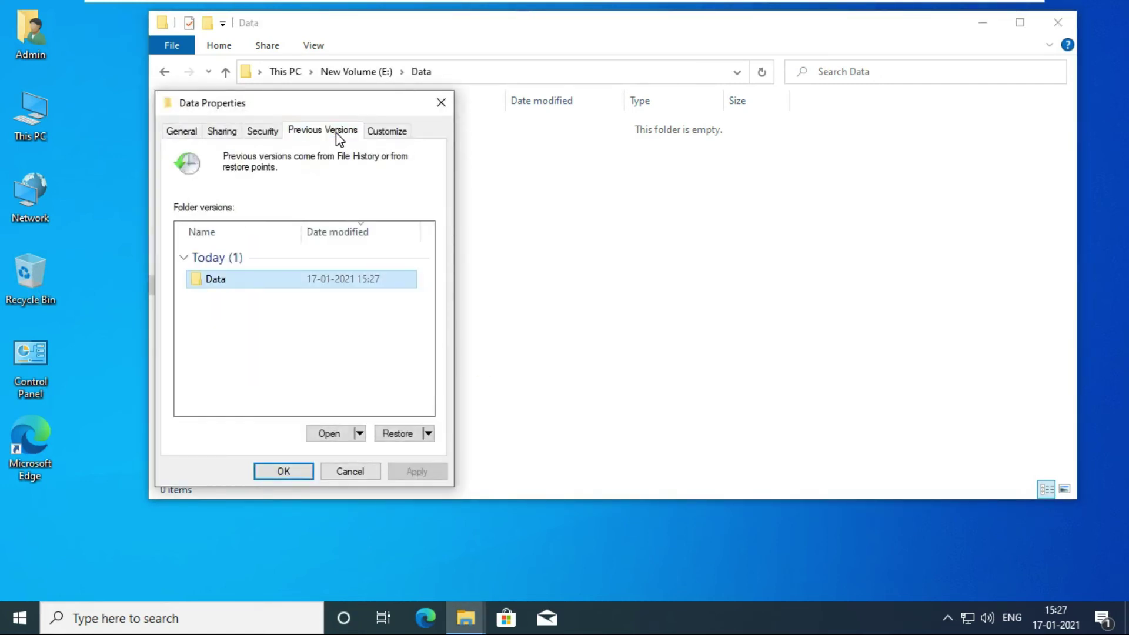
pyautogui.click(222, 282)
pyautogui.click(375, 283)
# - Restore Data to that version, bringing back files 1, 2 and 3, and move the dialog aside
pyautogui.click(402, 435)
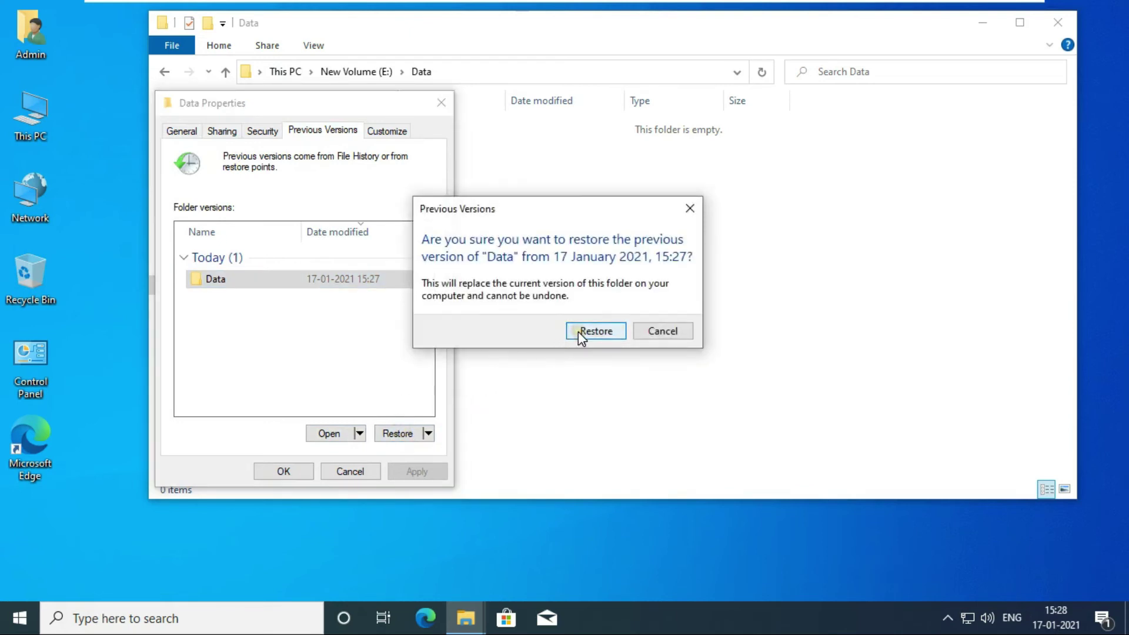
pyautogui.click(579, 331)
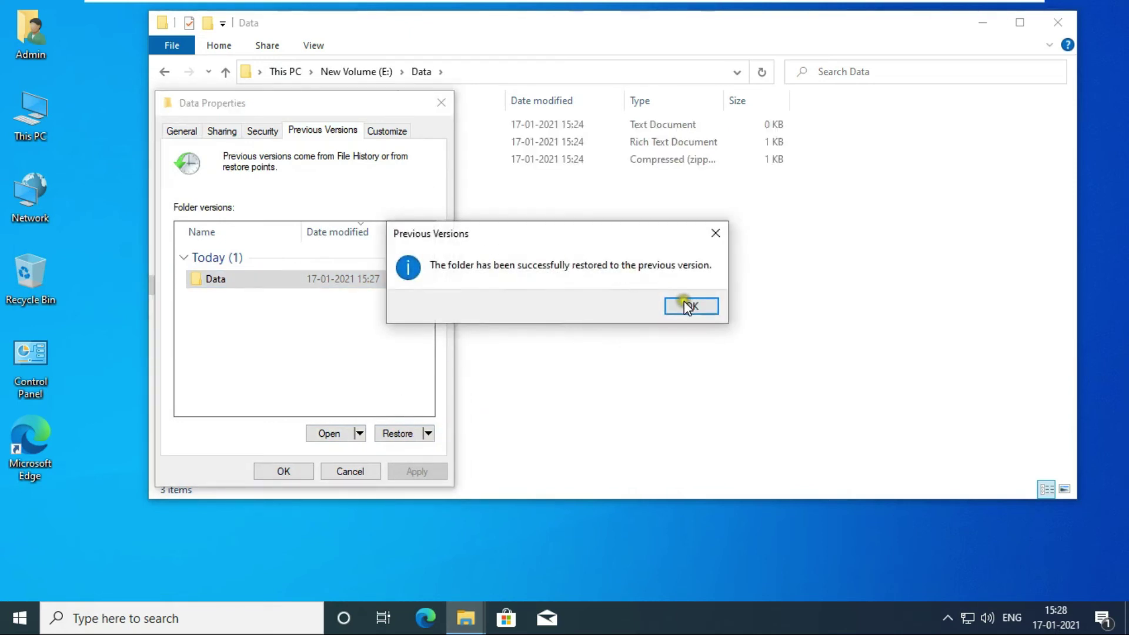
pyautogui.click(686, 301)
pyautogui.moveTo(327, 106); pyautogui.dragTo(750, 272)
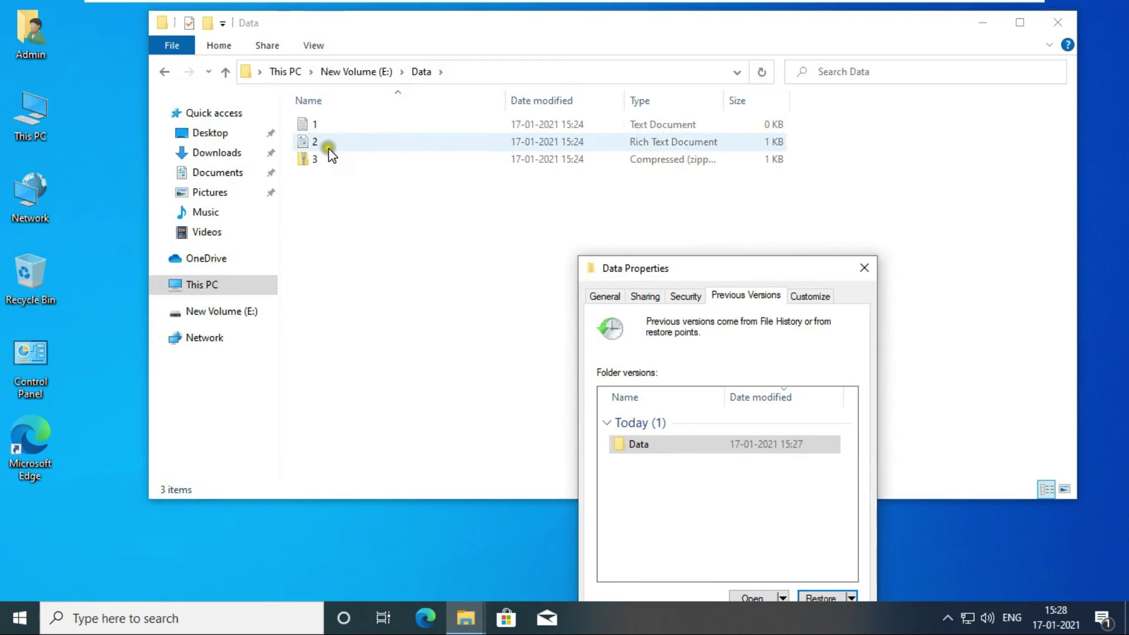
# - Back on drive E:, delete both the Data and udata folders
pyautogui.click(863, 269)
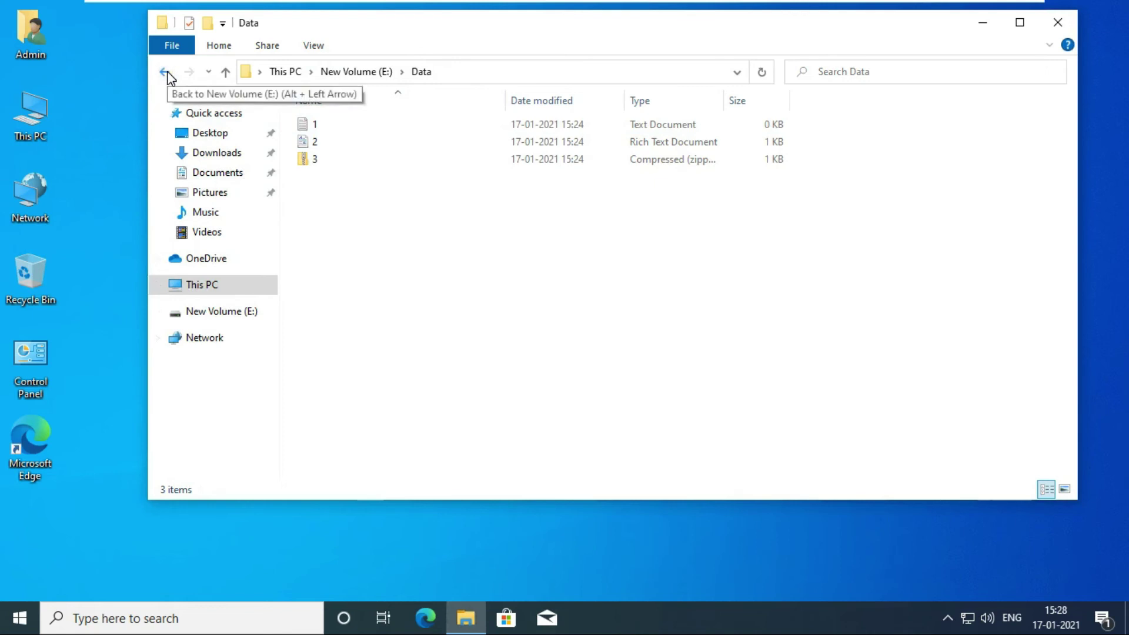
pyautogui.click(167, 74)
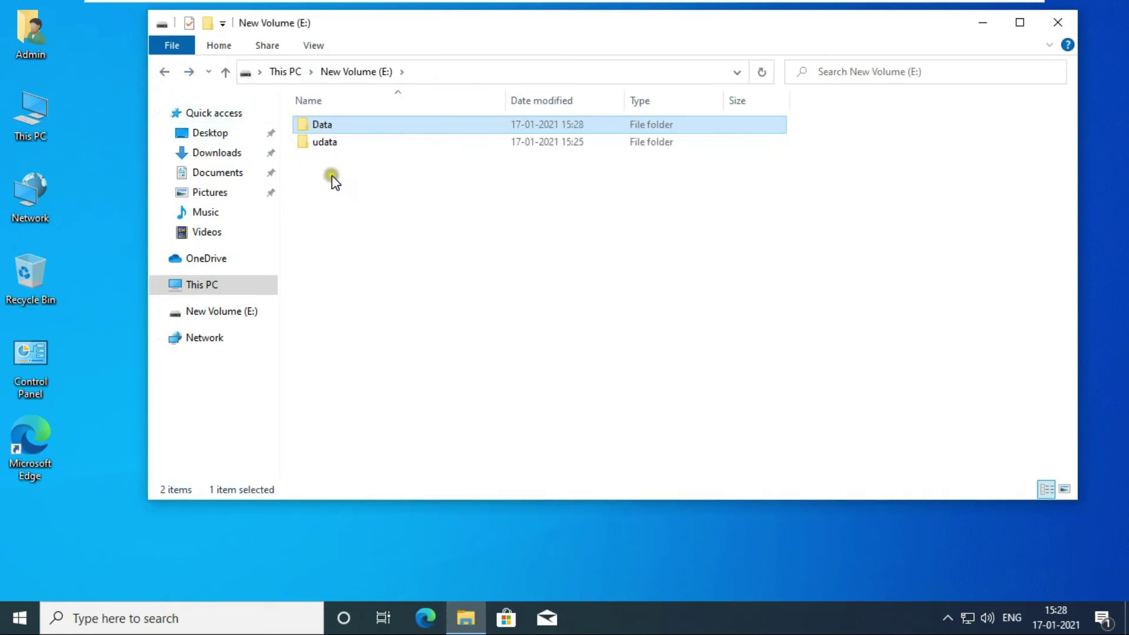
pyautogui.moveTo(358, 184); pyautogui.dragTo(303, 116)
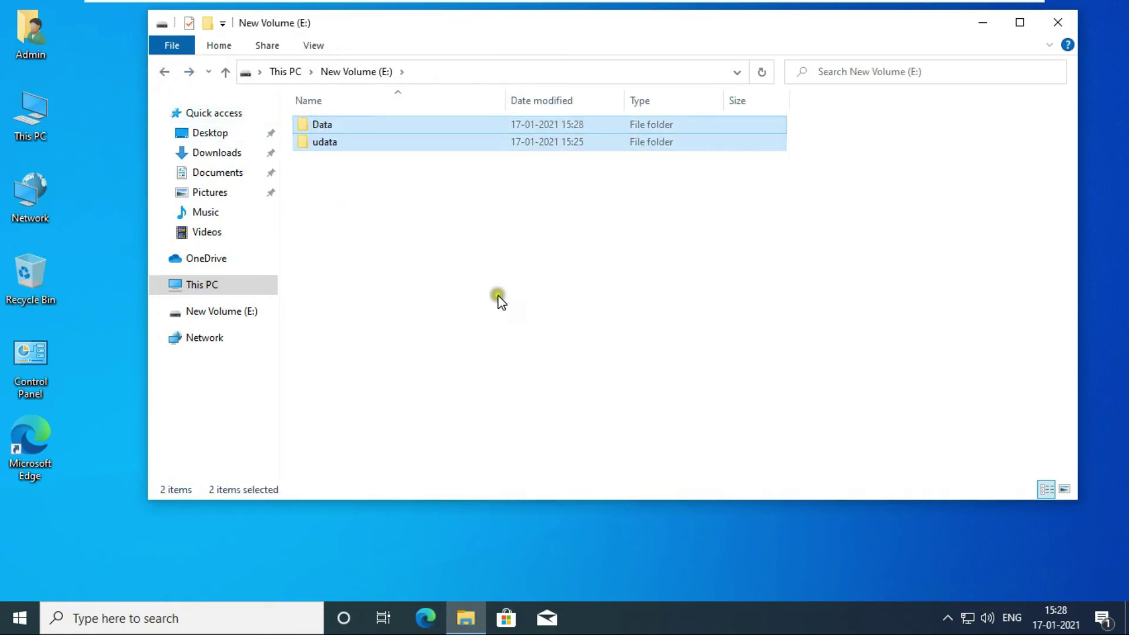
pyautogui.rightClick(311, 141)
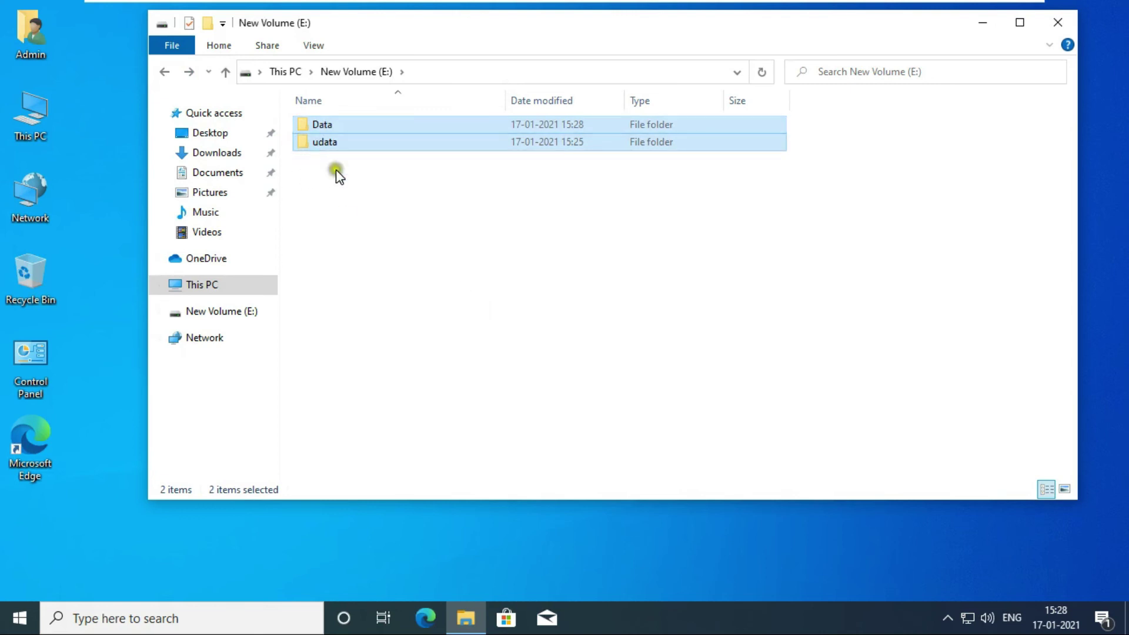
pyautogui.click(363, 318)
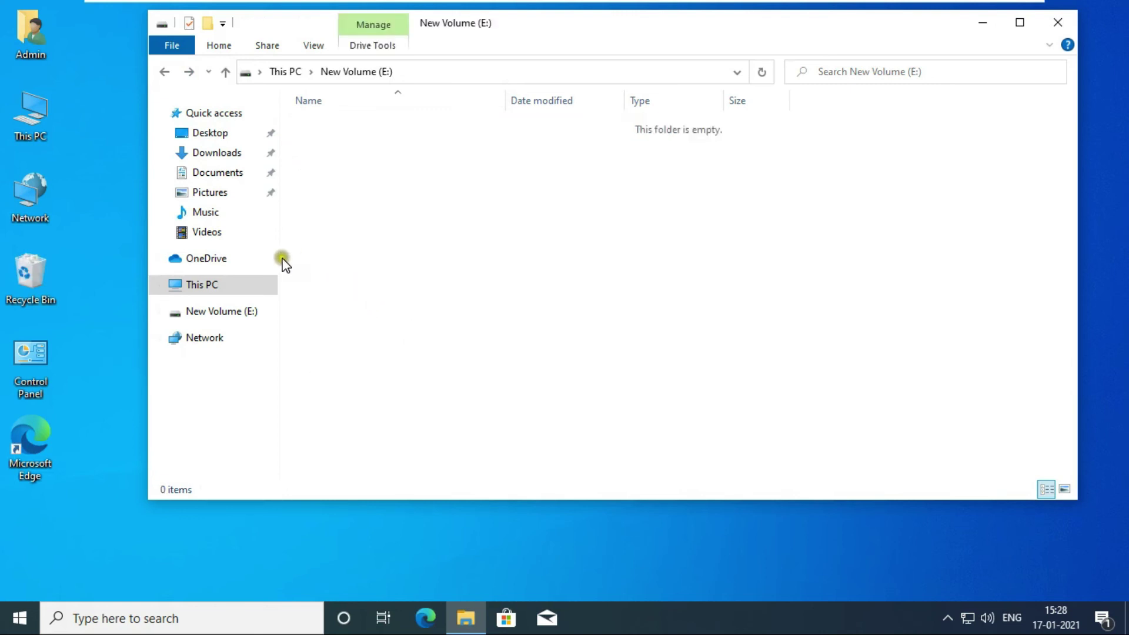
# - Check the Recycle Bin, then empty it to permanently delete the two folders
pyautogui.doubleClick(36, 275)
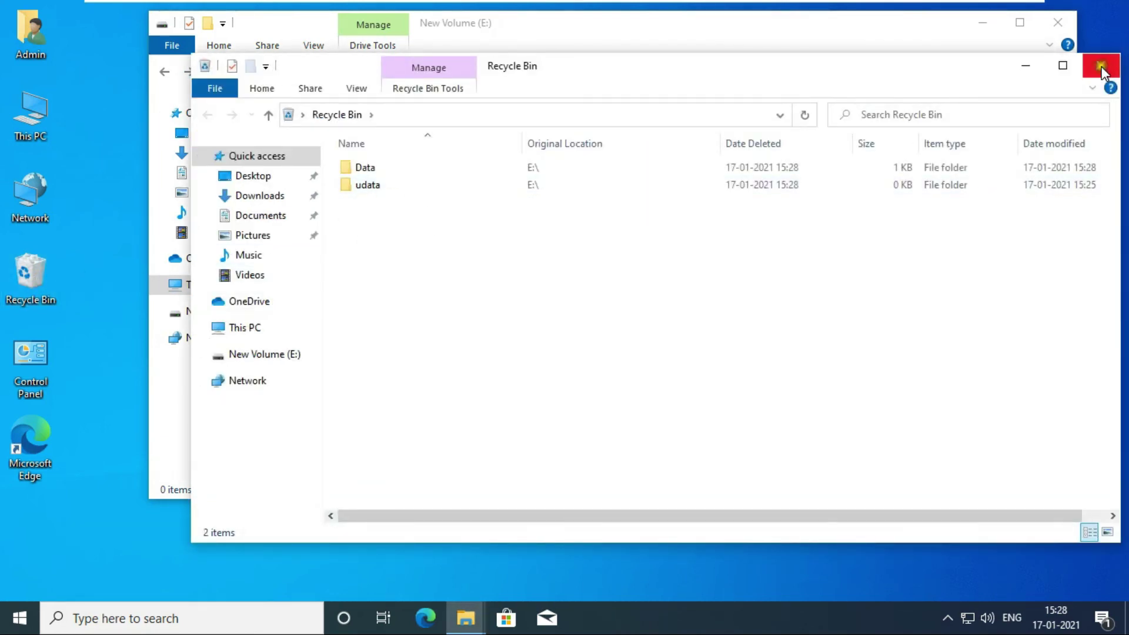
pyautogui.click(1101, 65)
pyautogui.rightClick(38, 266)
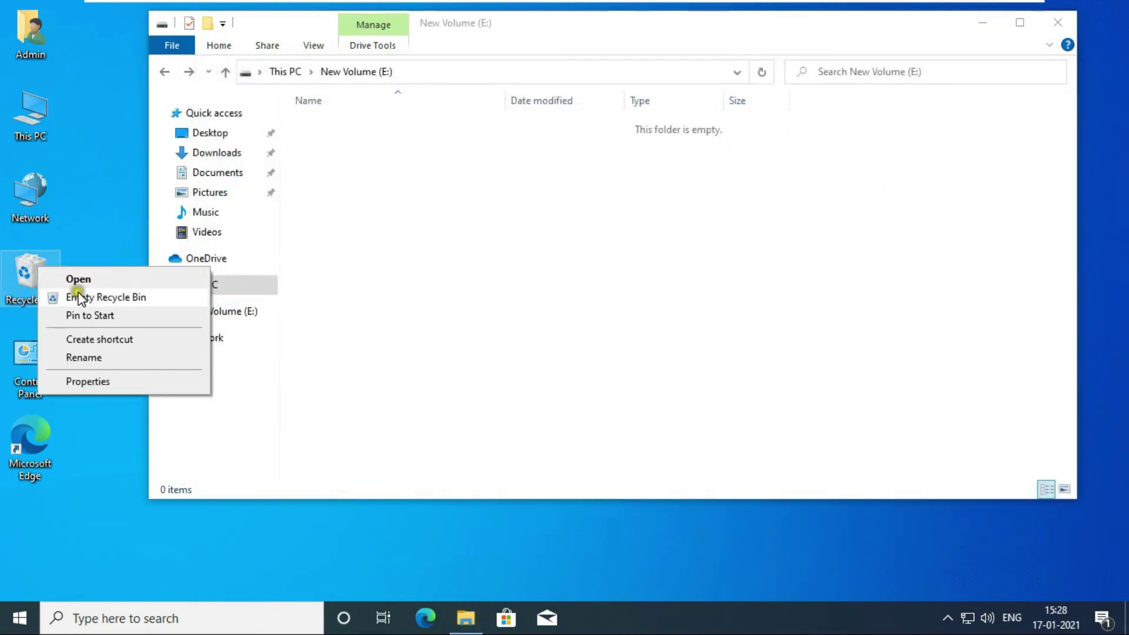
pyautogui.click(128, 298)
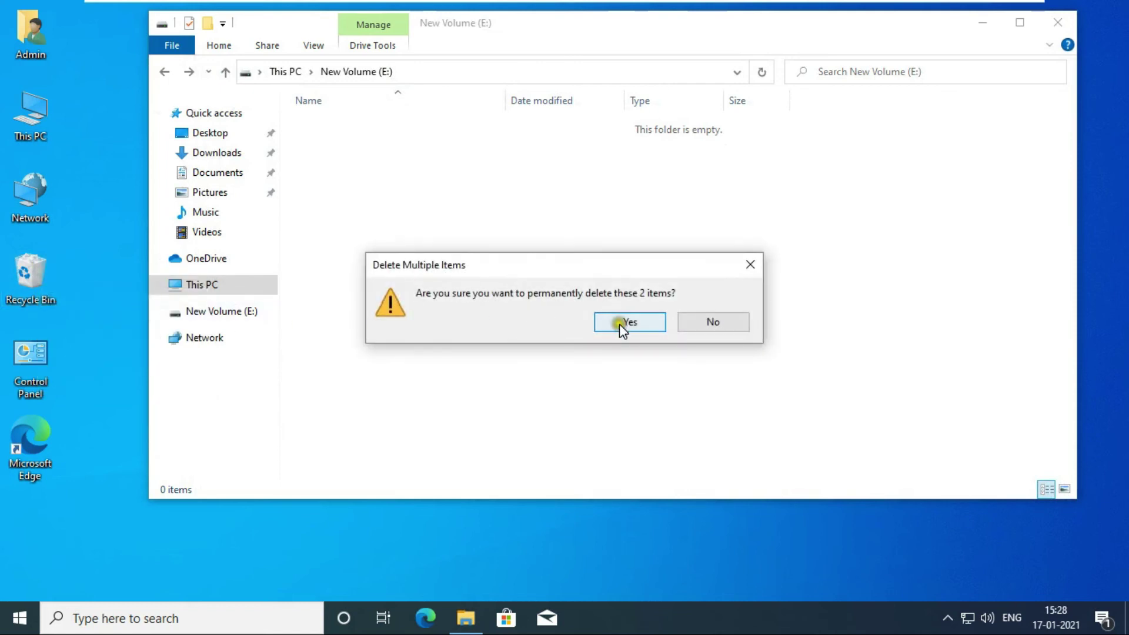
pyautogui.click(619, 322)
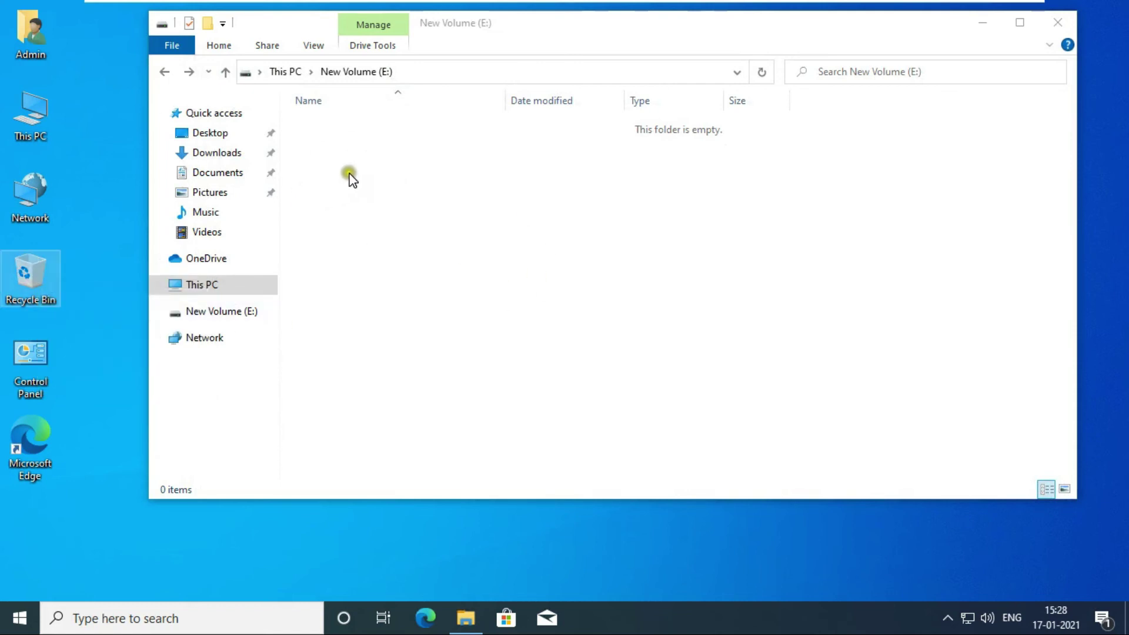
pyautogui.rightClick(400, 177)
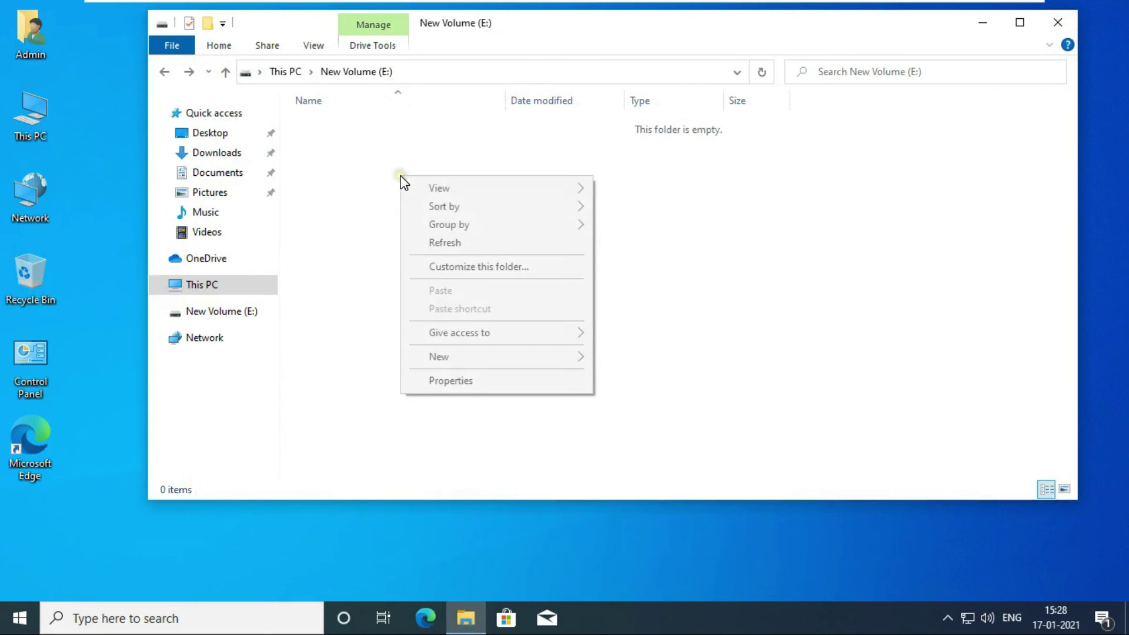
# - Restore New Volume (E:) to its previous version from the drive's Properties
pyautogui.click(464, 382)
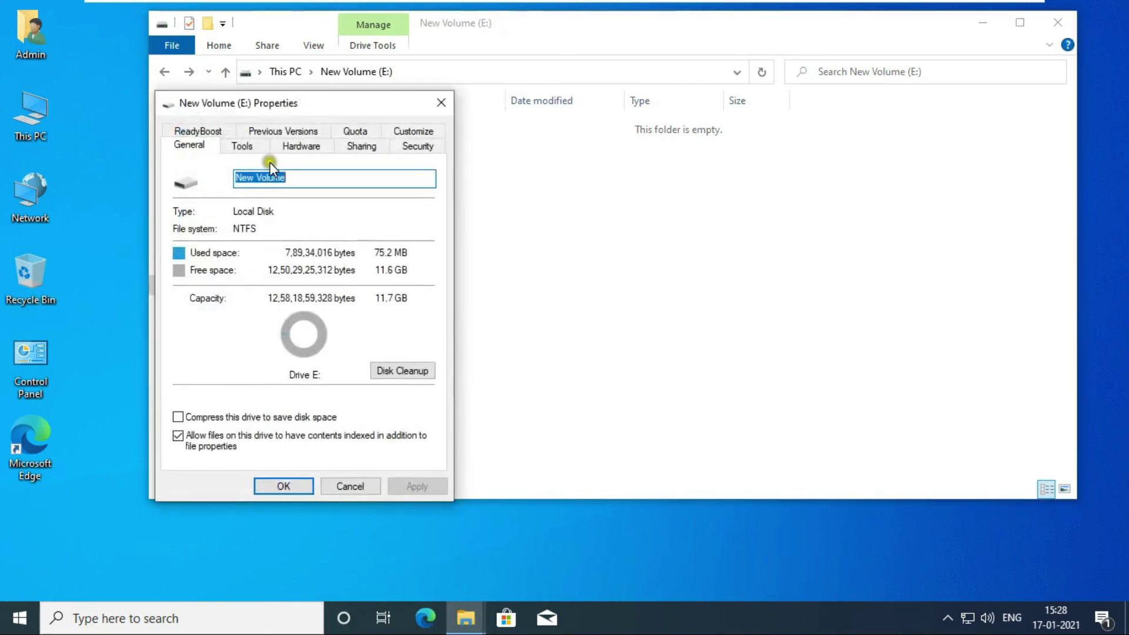
pyautogui.click(273, 130)
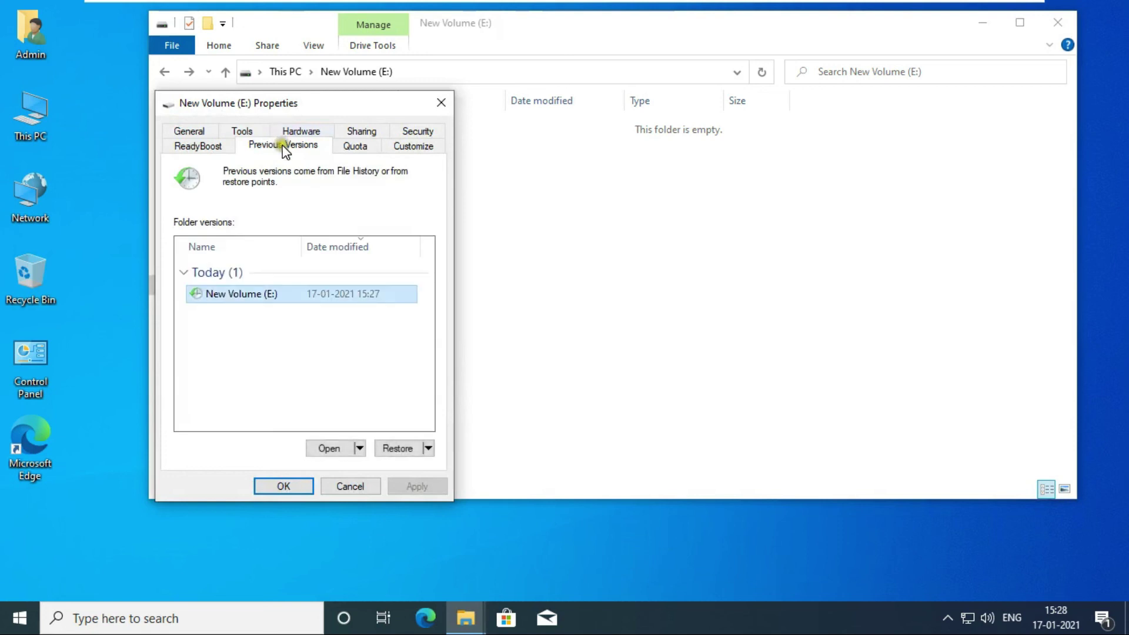
pyautogui.click(431, 449)
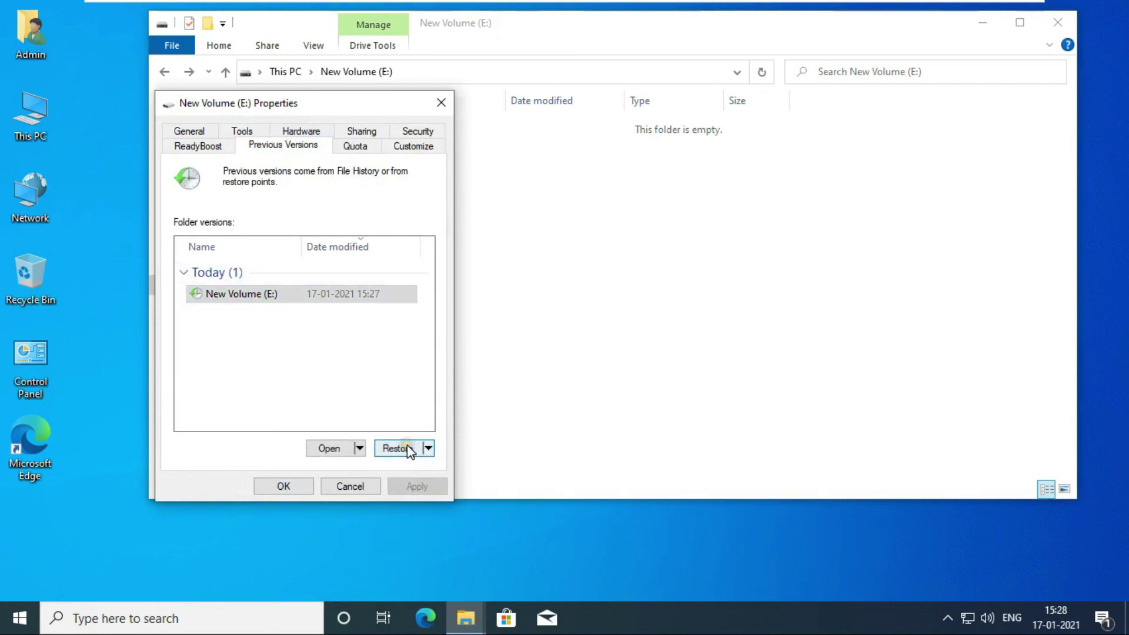
pyautogui.click(406, 448)
pyautogui.click(576, 336)
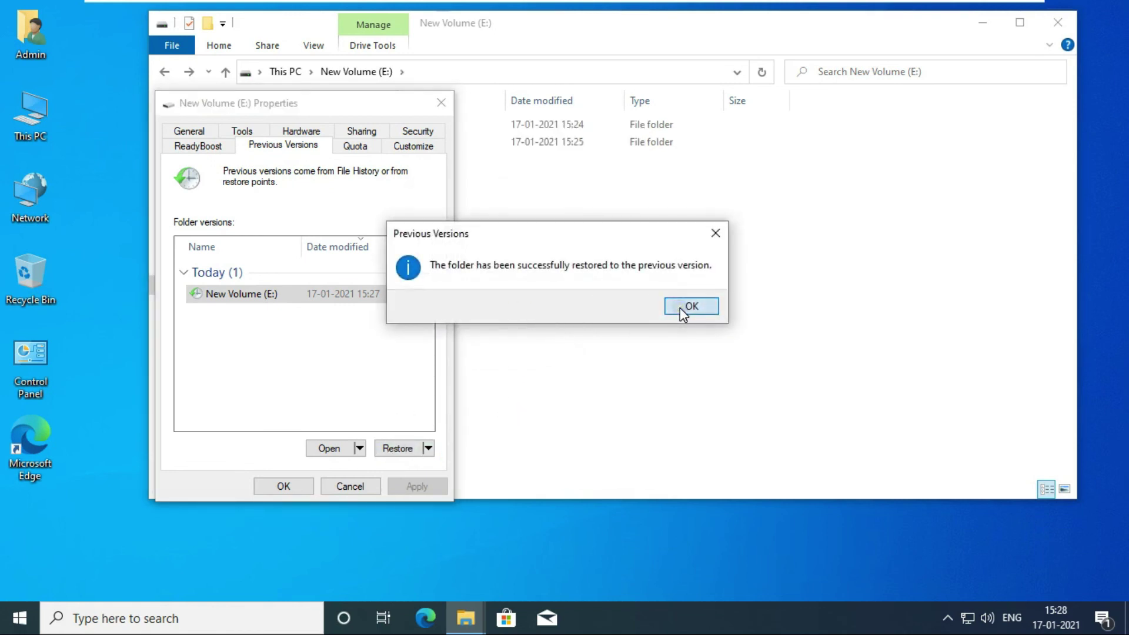
pyautogui.click(680, 308)
pyautogui.click(283, 487)
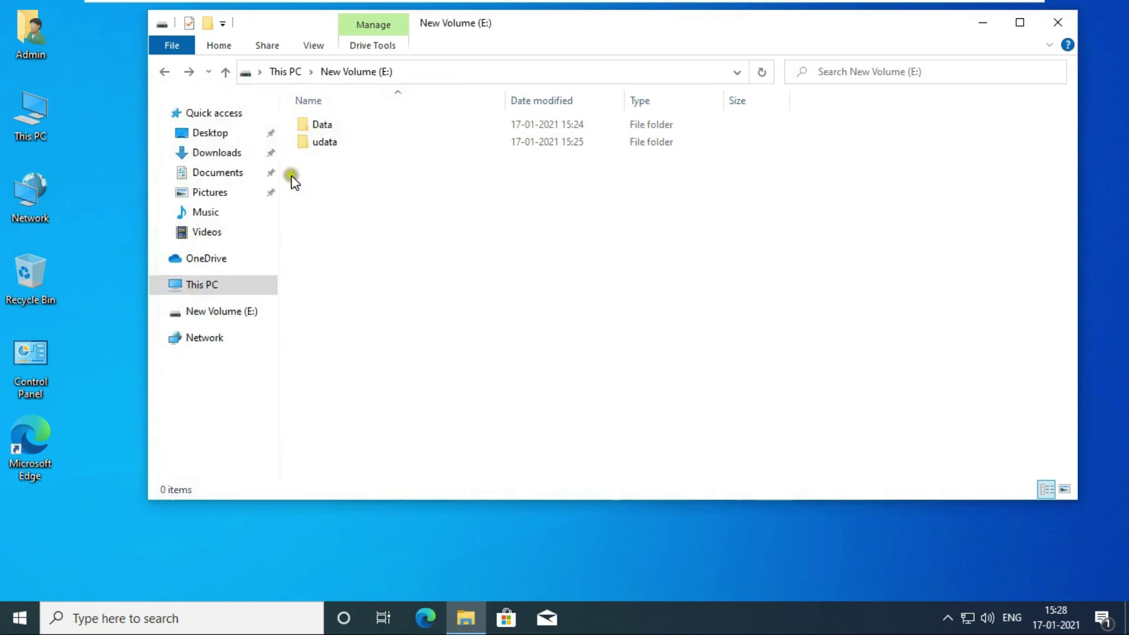
# - Check that the recovered Data and udata folders hold their files again
pyautogui.doubleClick(325, 125)
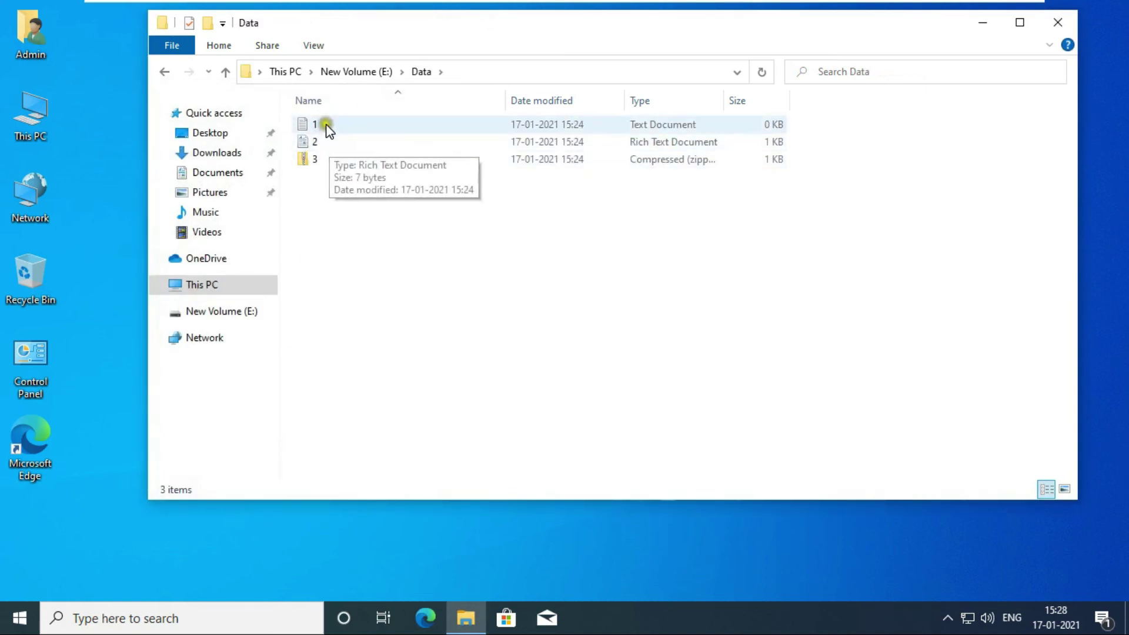
pyautogui.click(165, 72)
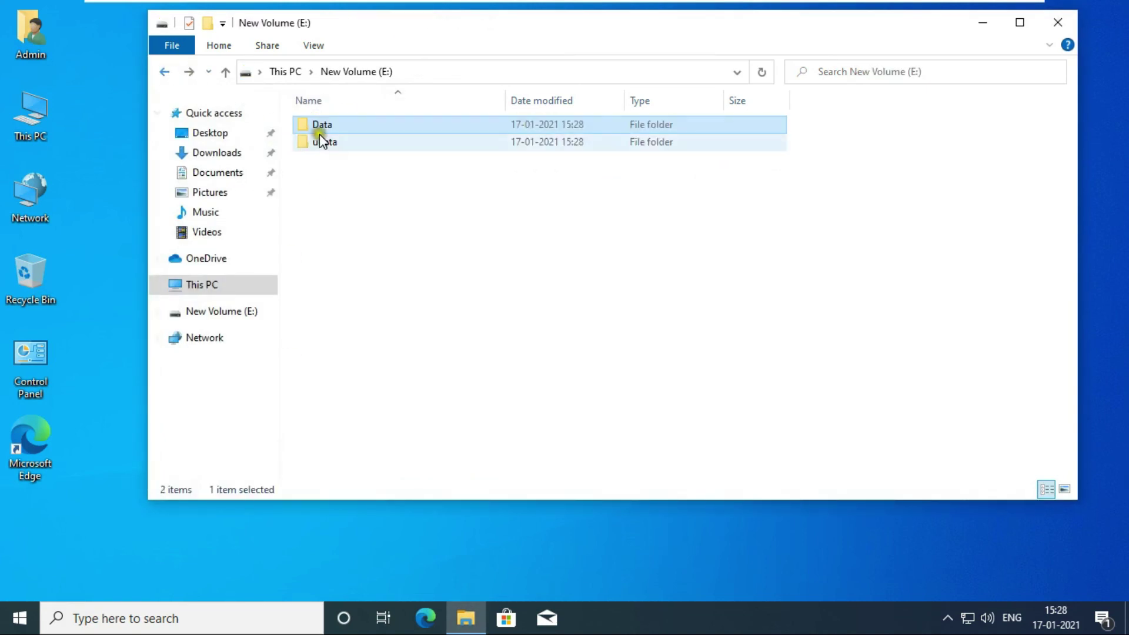
pyautogui.doubleClick(322, 141)
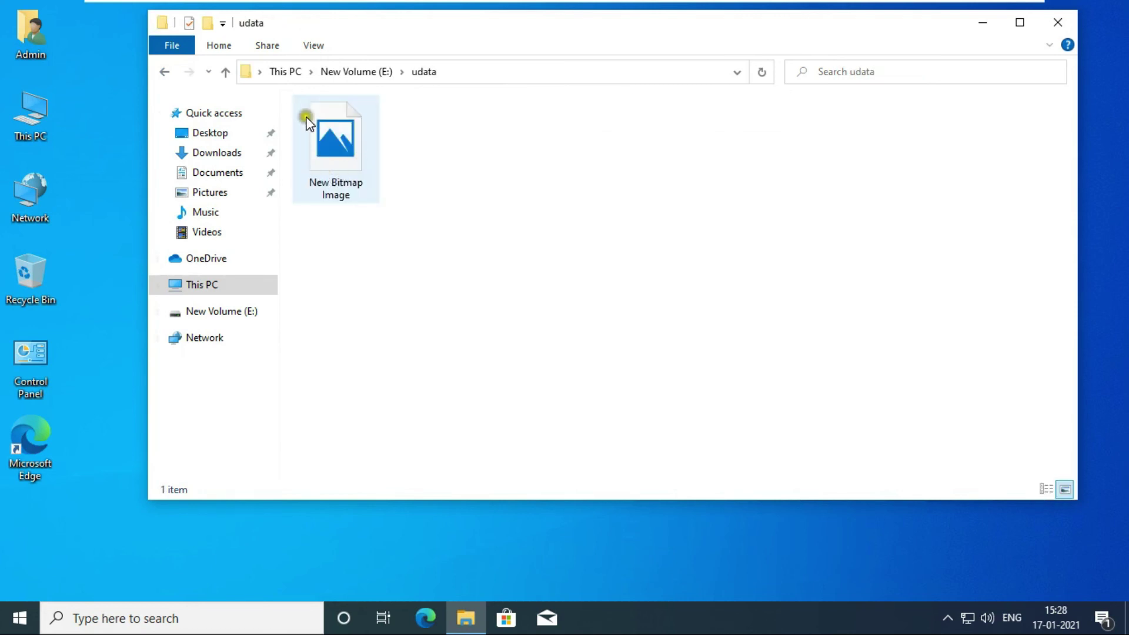
pyautogui.click(165, 72)
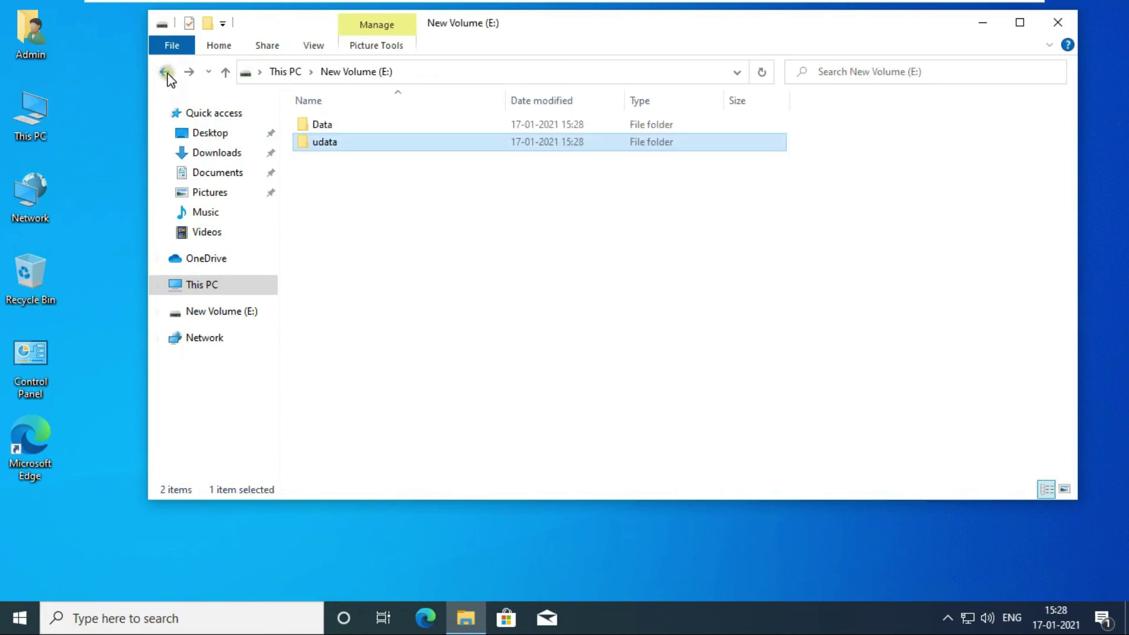
# - Close File Explorer, leaving the desktop with drive E:'s Data and udata folders recovered
pyautogui.click(1049, 24)
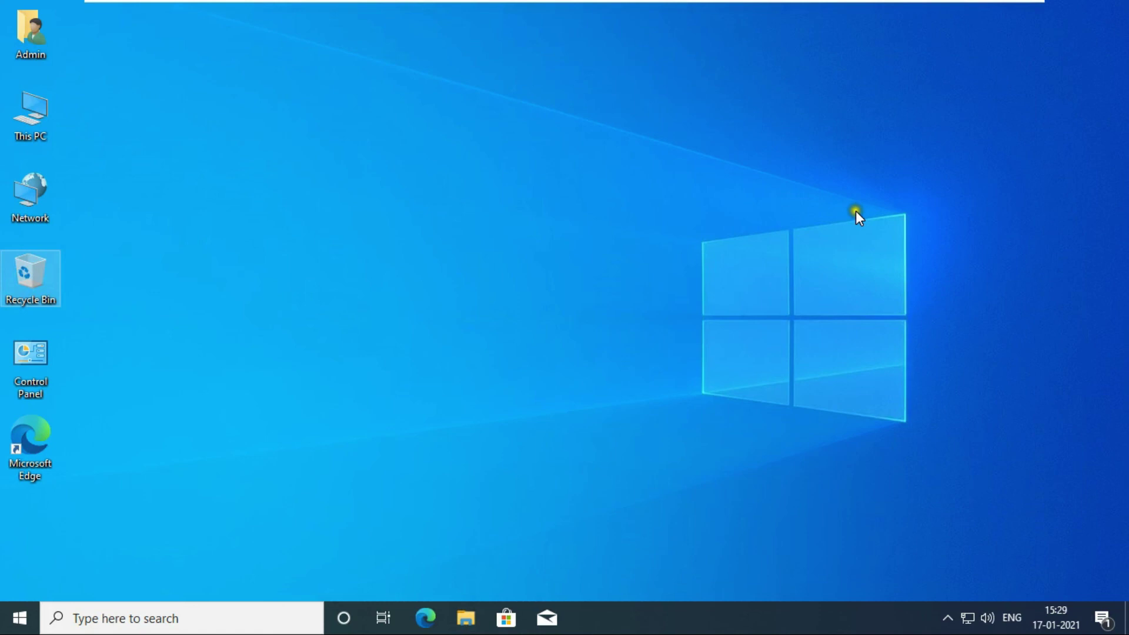